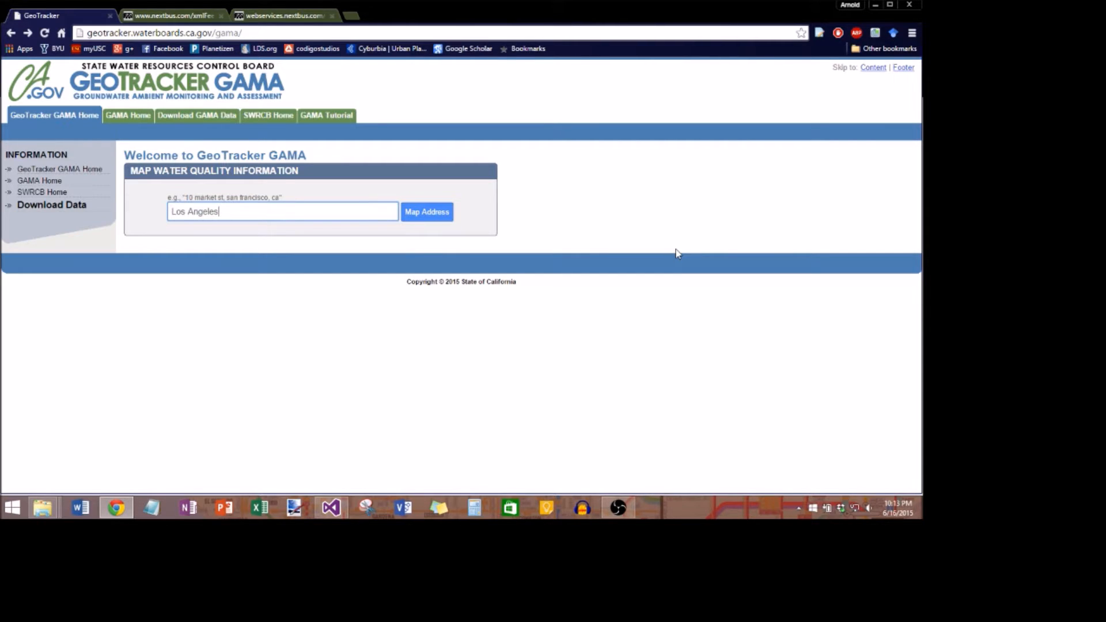
Step: Map the address Los Angeles in GeoTracker GAMA and accept the notice about approximate locations
click(443, 212)
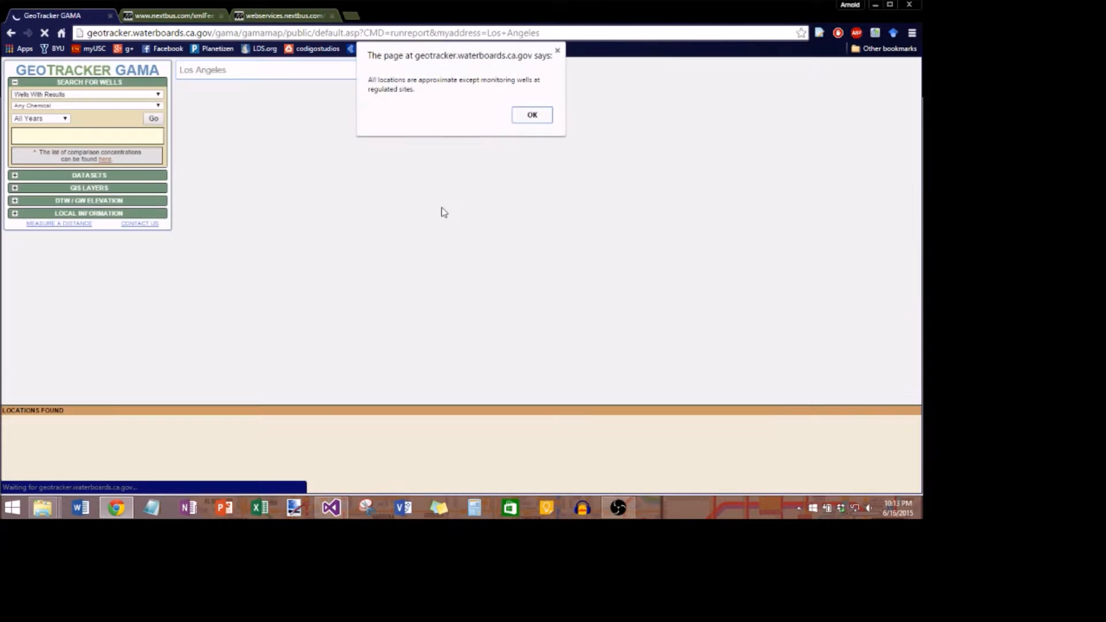
click(542, 117)
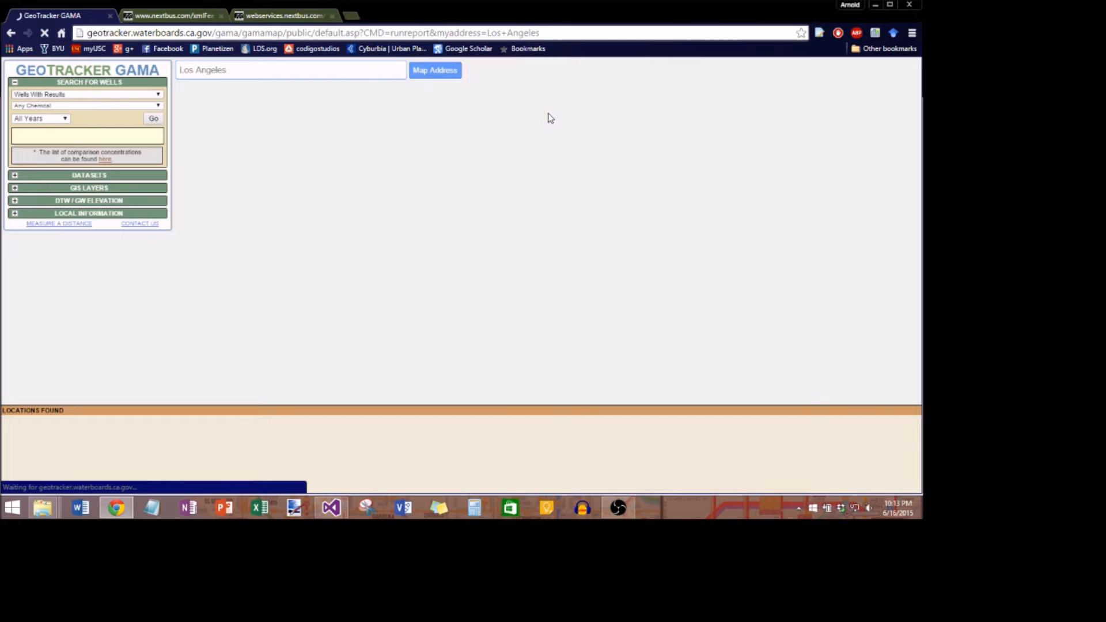
Step: Filter the well search to All Wells, the chemical Nitrate as NO3 (MCL = 45 MG/L), and All Years
click(146, 94)
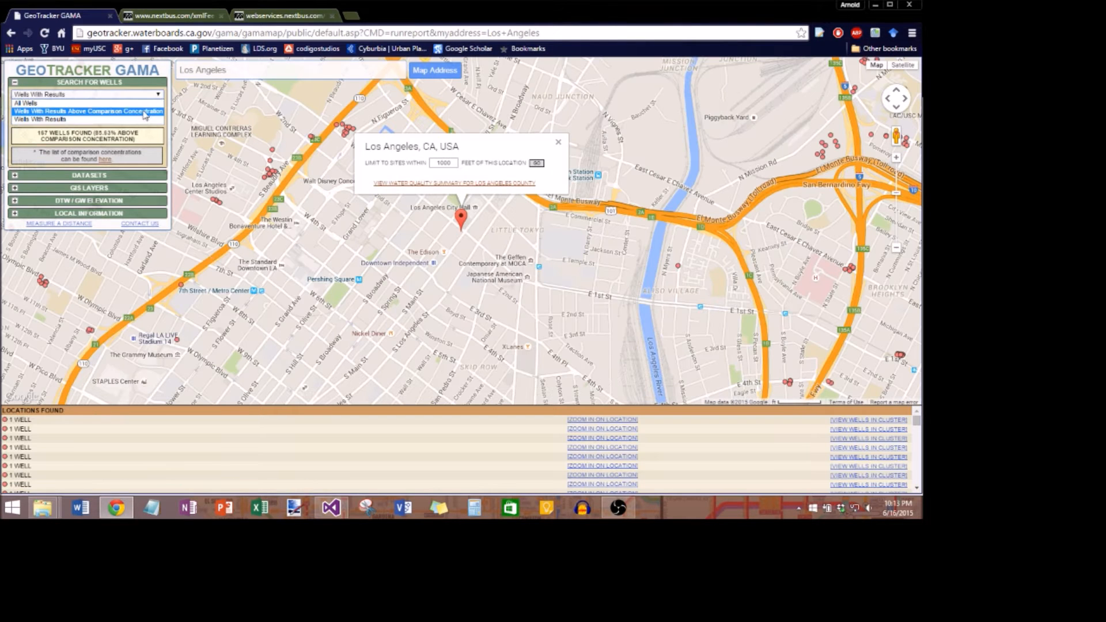
click(146, 104)
click(128, 106)
scroll(128, 184, down, 10)
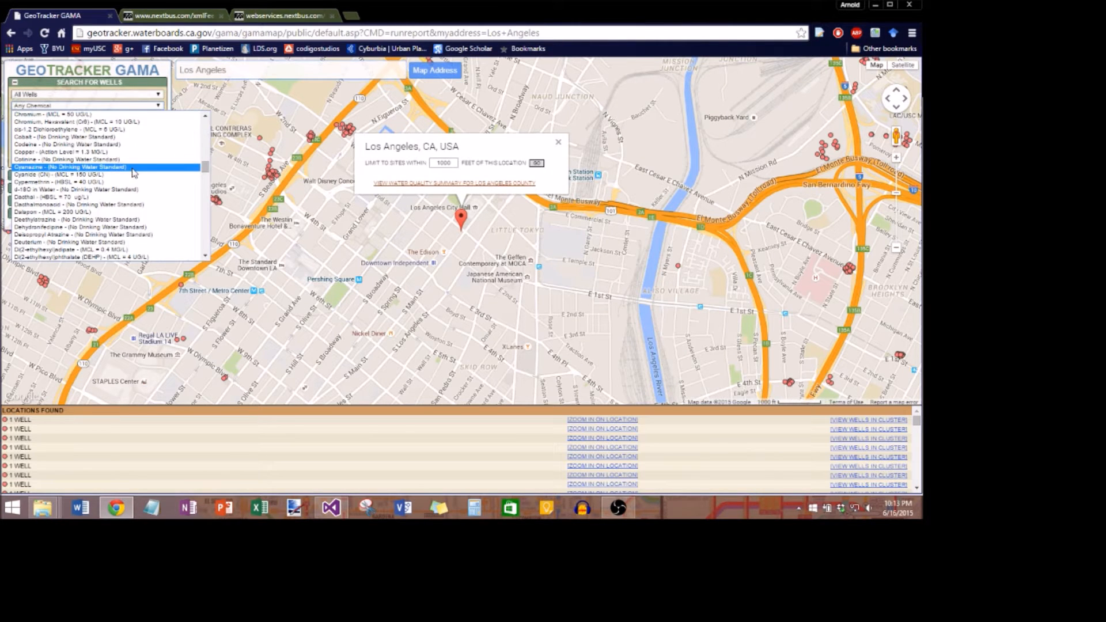
scroll(128, 187, down, 3)
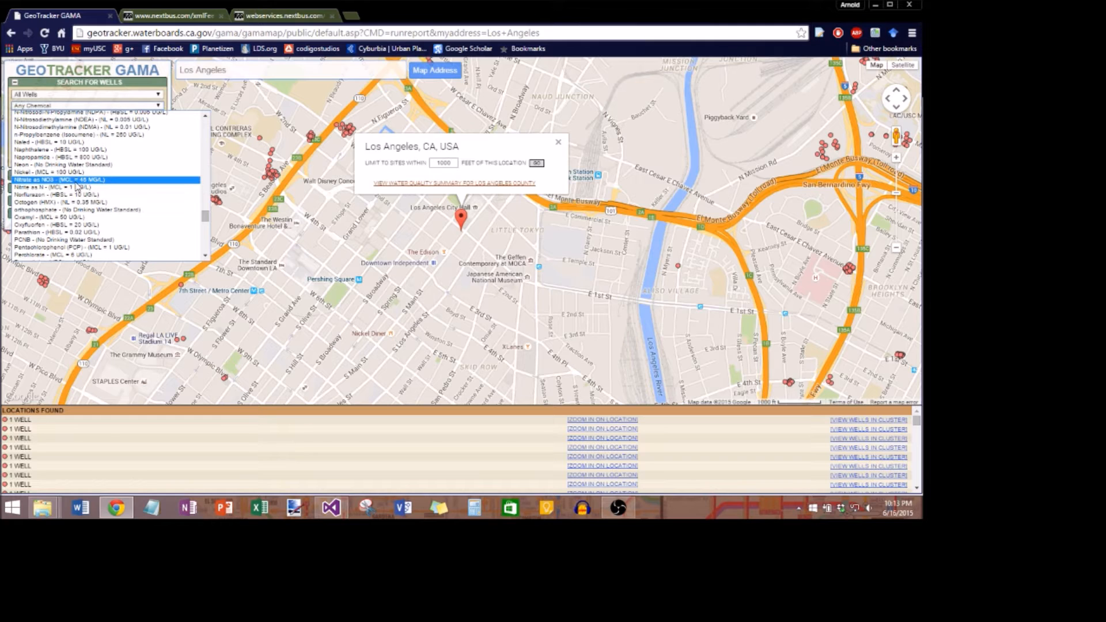
click(79, 186)
click(63, 119)
click(58, 157)
Step: Expand the datasets and GIS layers, and limit the query to the groundwater basin Coastal Plain of Los Angeles - Central (4-11.04)
click(15, 176)
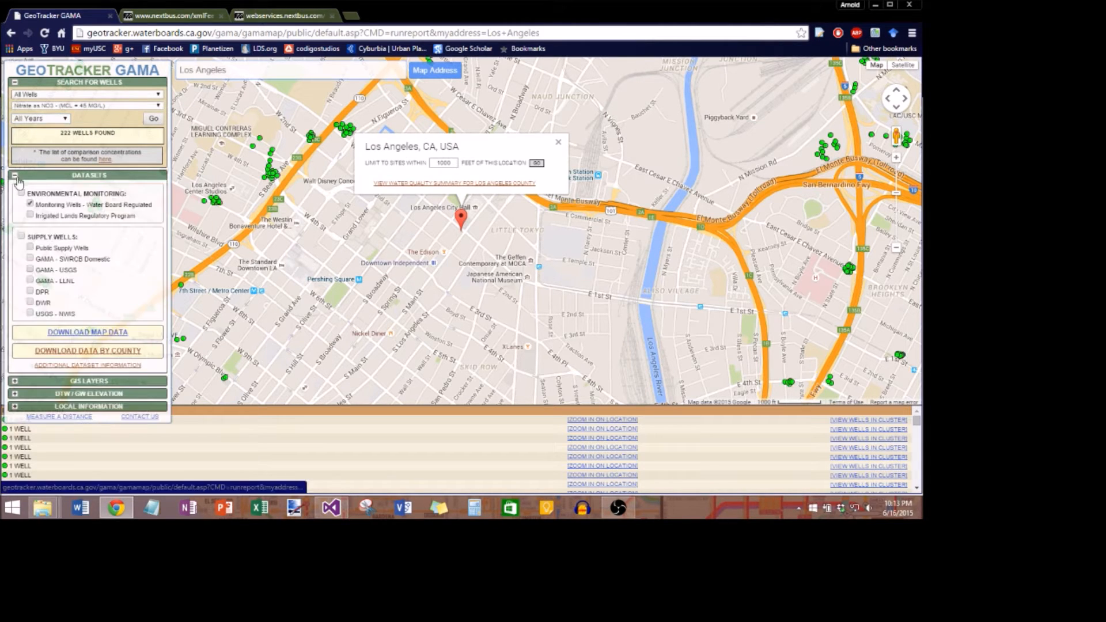
click(16, 381)
scroll(47, 375, down, 1)
click(89, 369)
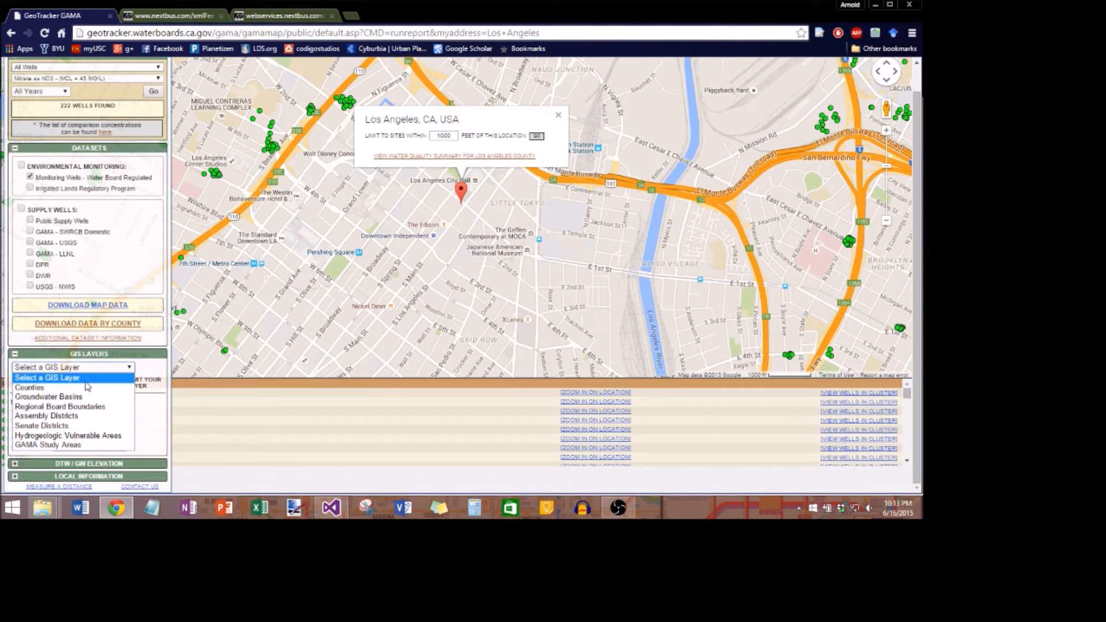
click(86, 397)
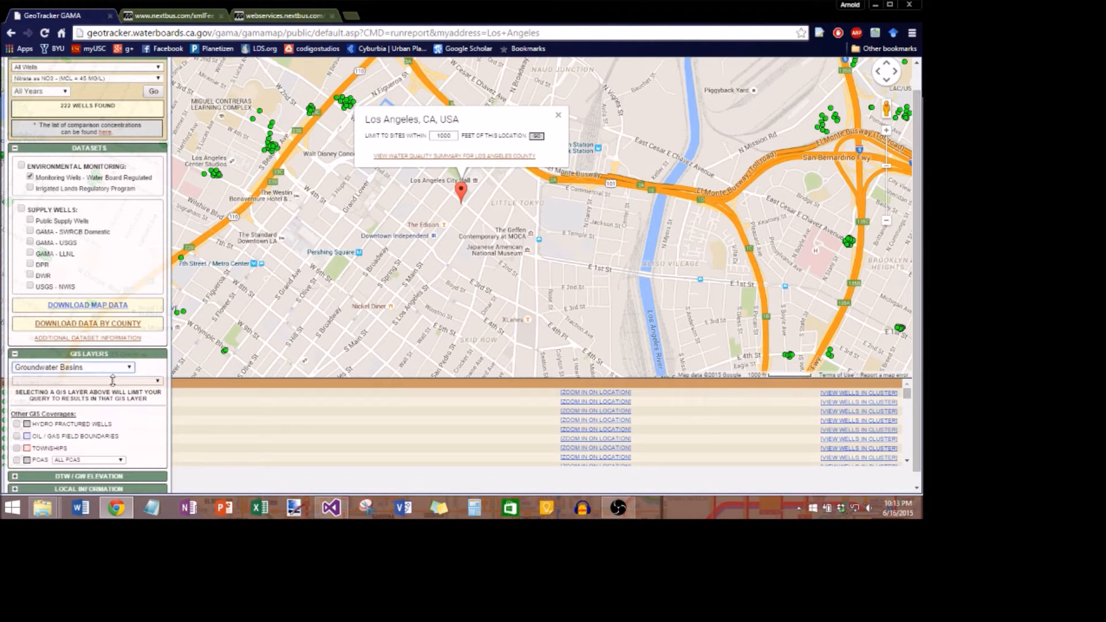
click(159, 381)
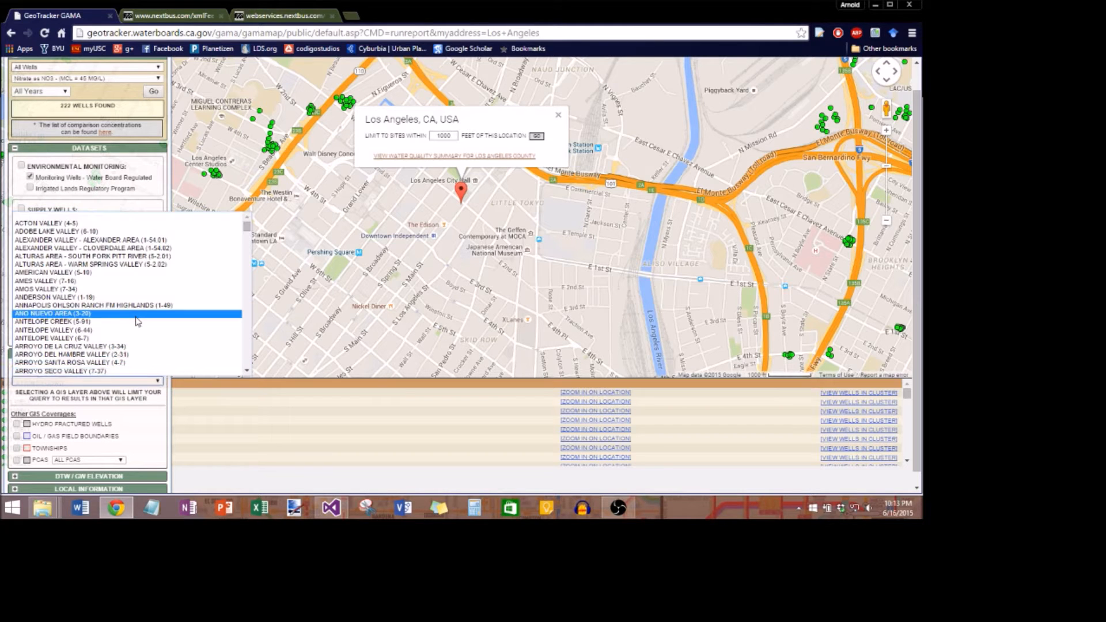
scroll(136, 321, down, 15)
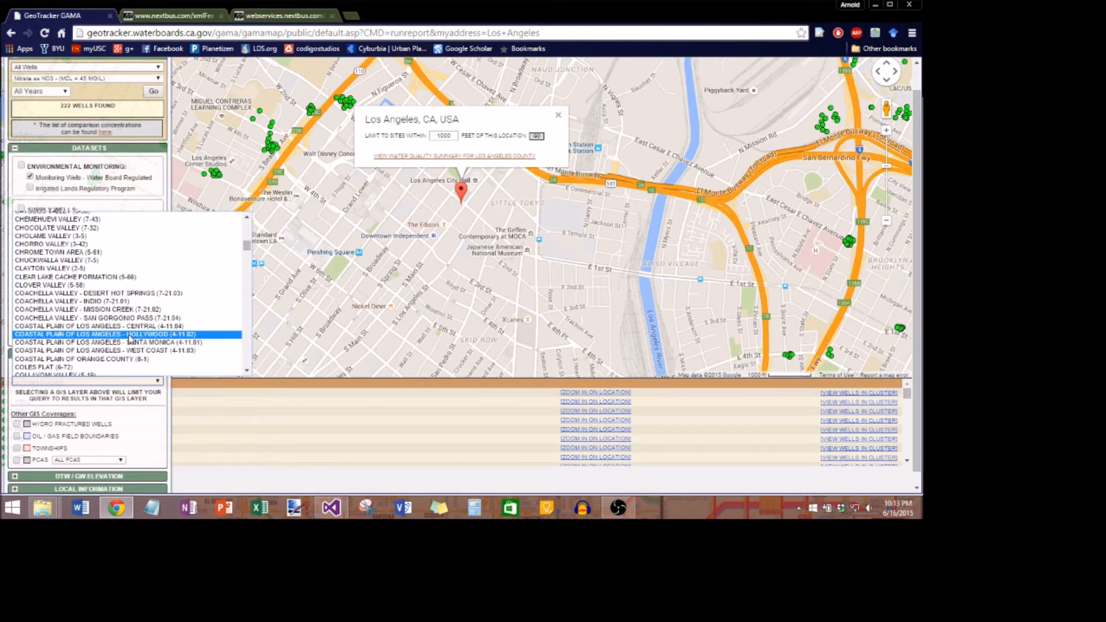
click(137, 327)
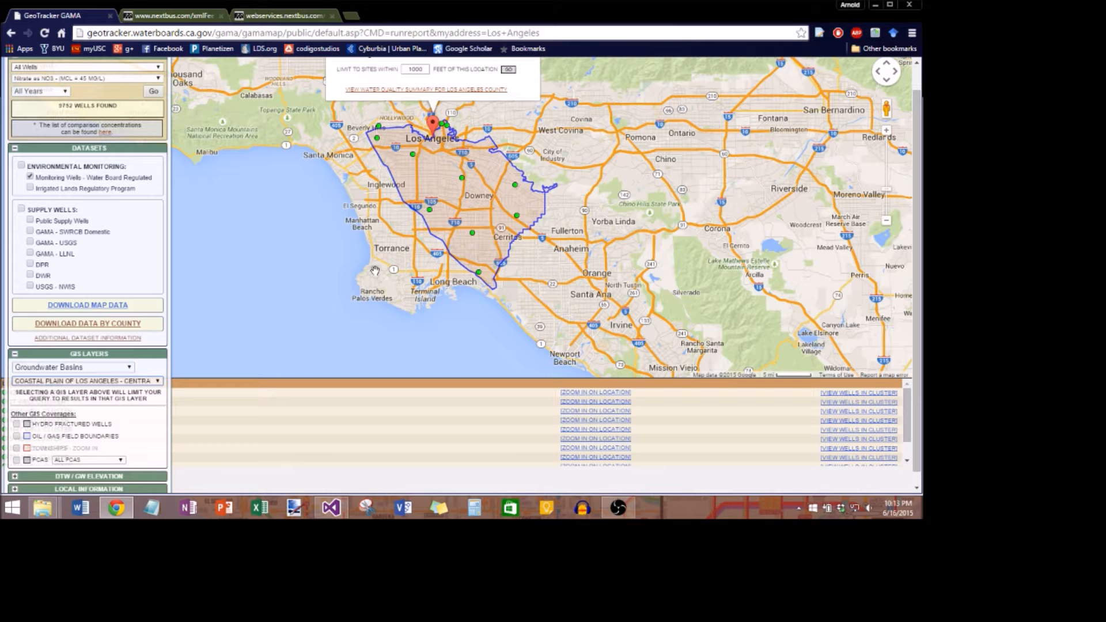
Step: Inspect the wells inside the basin and download the map data as a zip file to the Desktop
scroll(463, 192, up, 1)
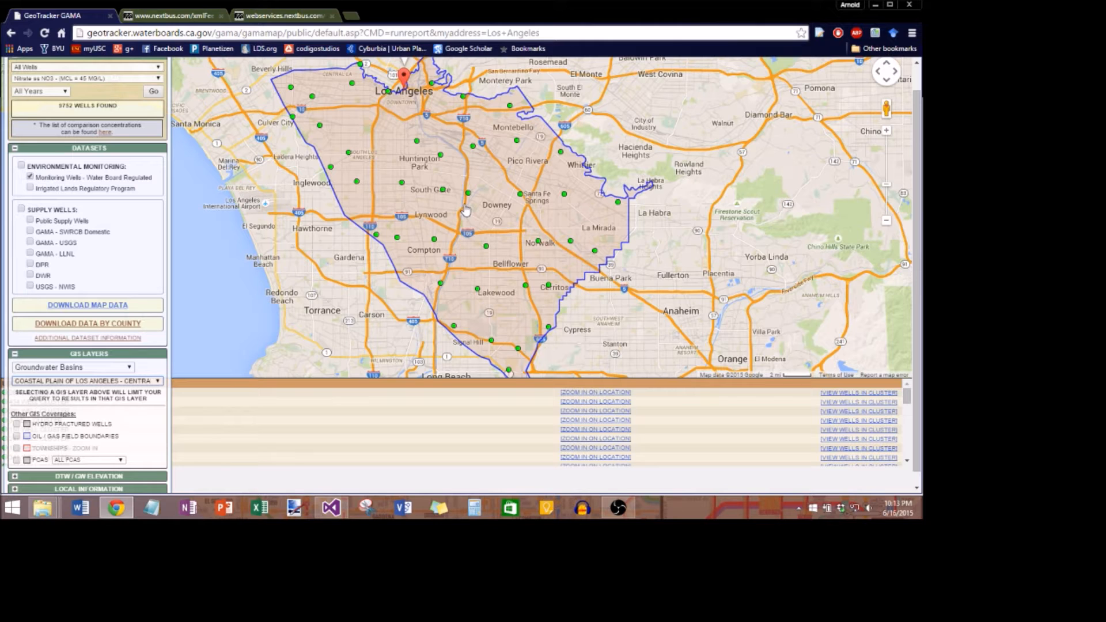
scroll(468, 209, up, 1)
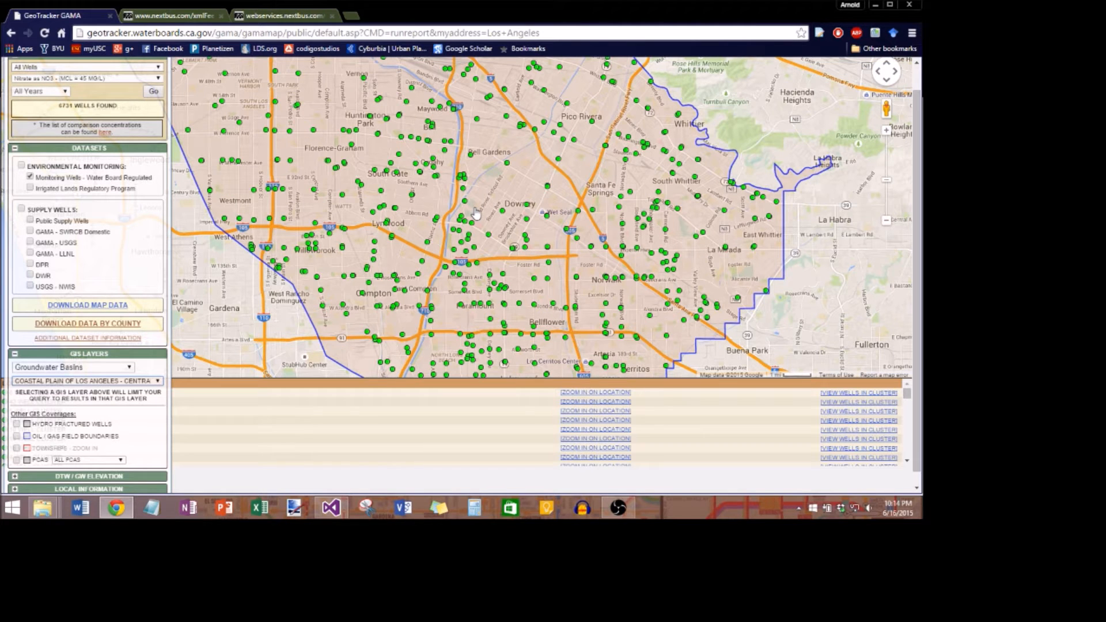
scroll(476, 214, up, 2)
scroll(447, 246, down, 3)
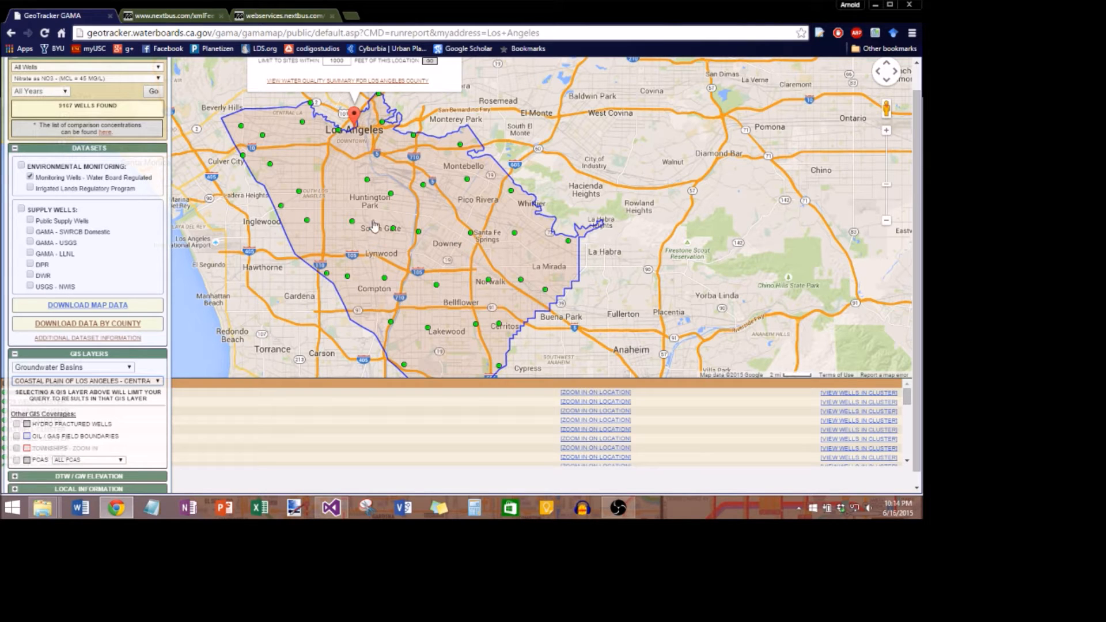
click(125, 307)
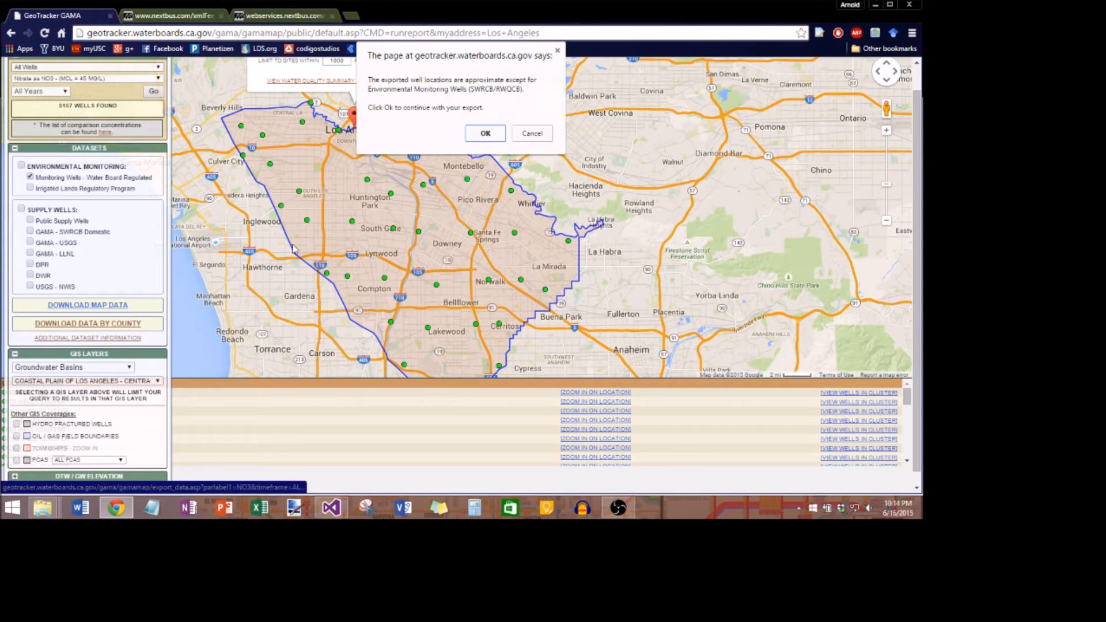
click(490, 130)
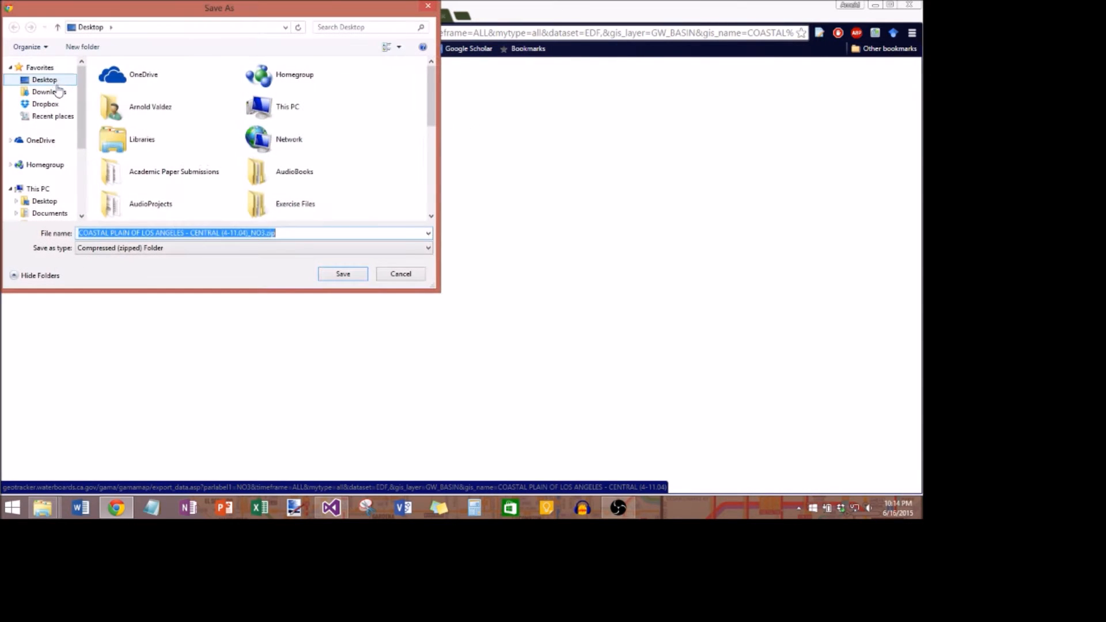
click(44, 79)
click(349, 274)
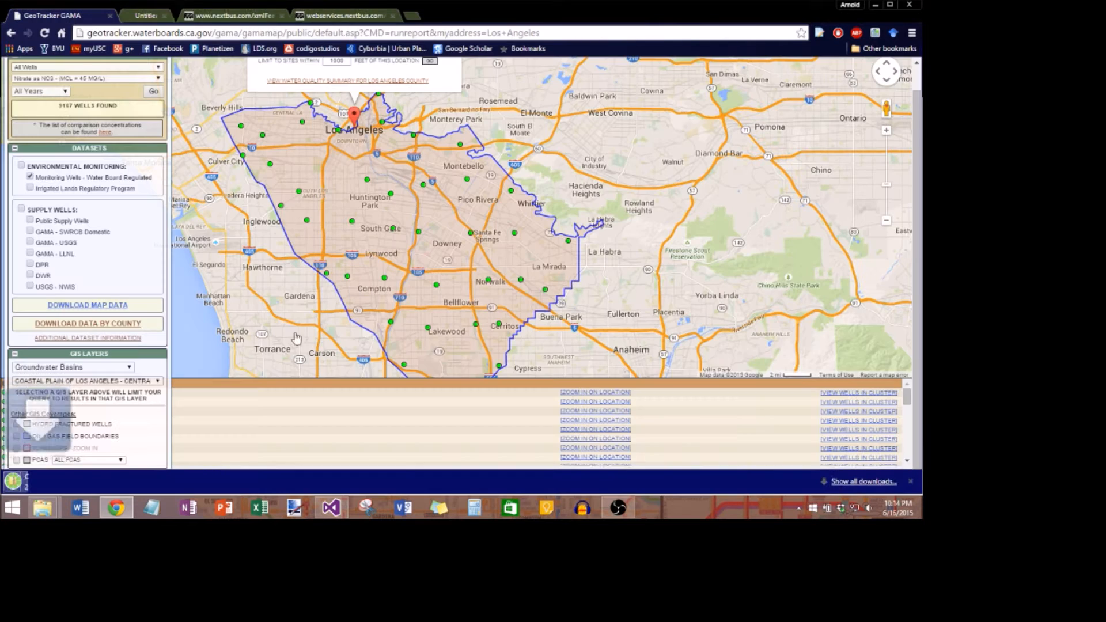
Step: Open the downloaded zip file and its spreadsheet in Excel, accepting the file format warning
click(57, 481)
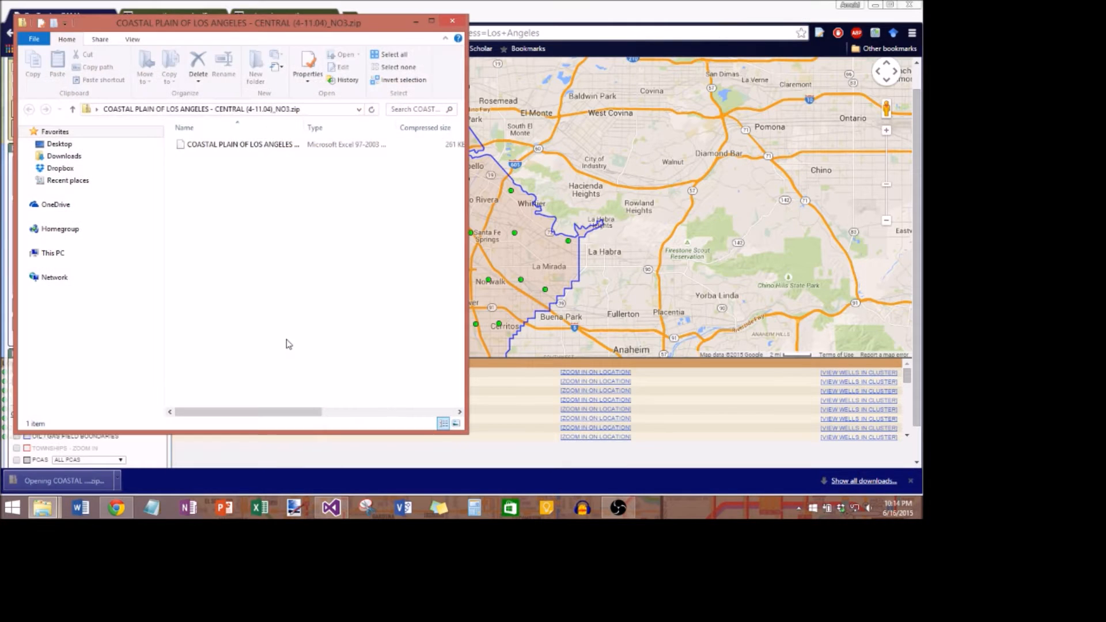
double_click(255, 145)
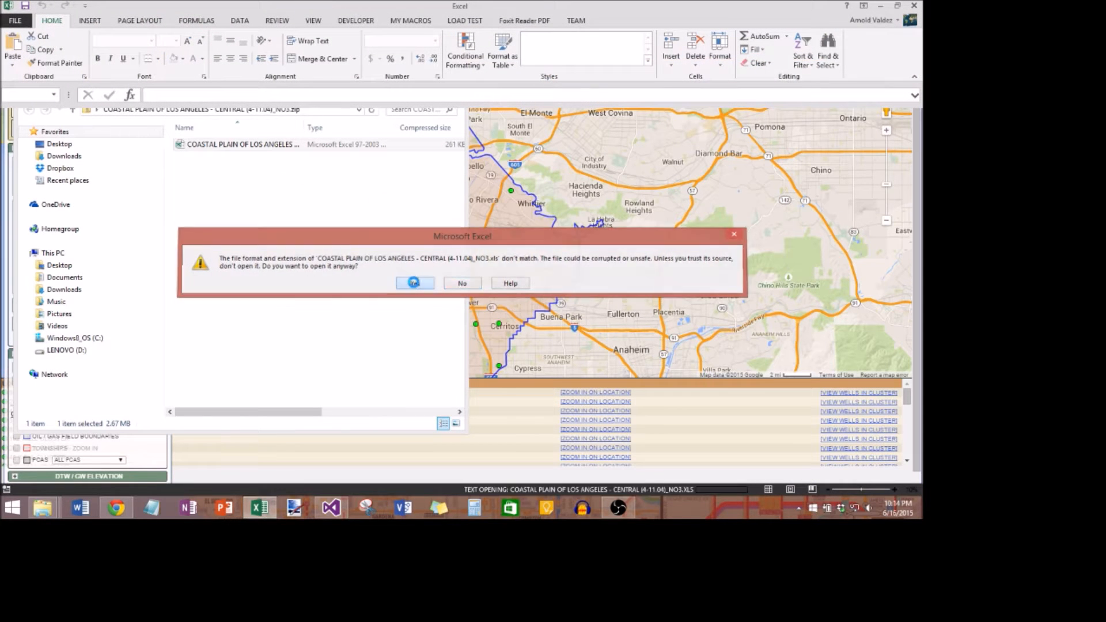
click(414, 282)
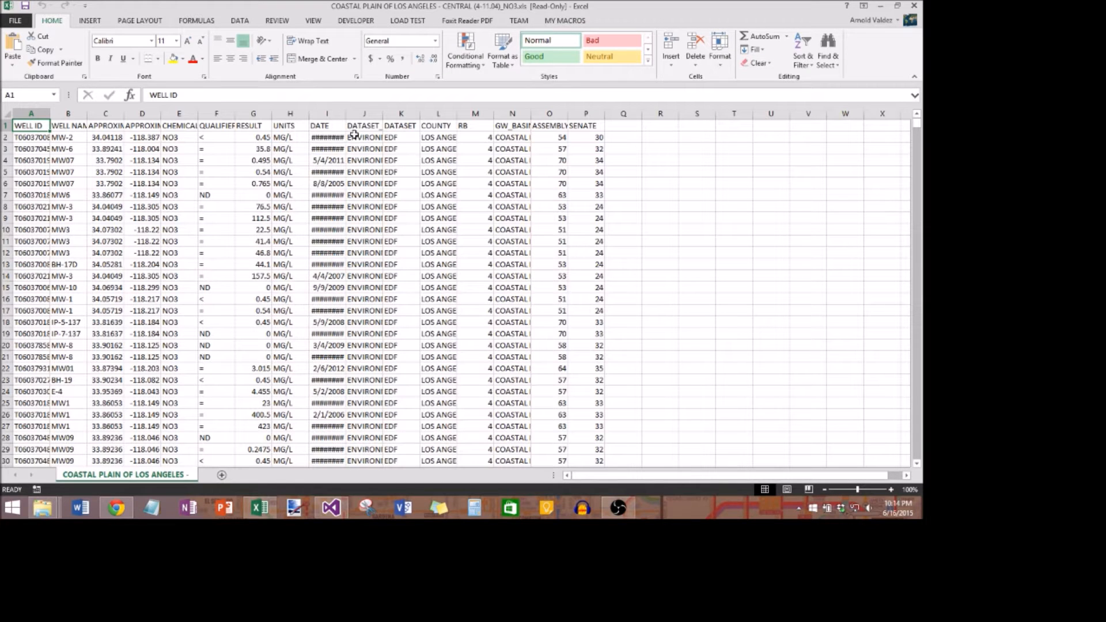
Step: Fit the DATE and WELL ID columns to their contents and examine the repeated well records in rows 16–17 and 20–21
double_click(346, 113)
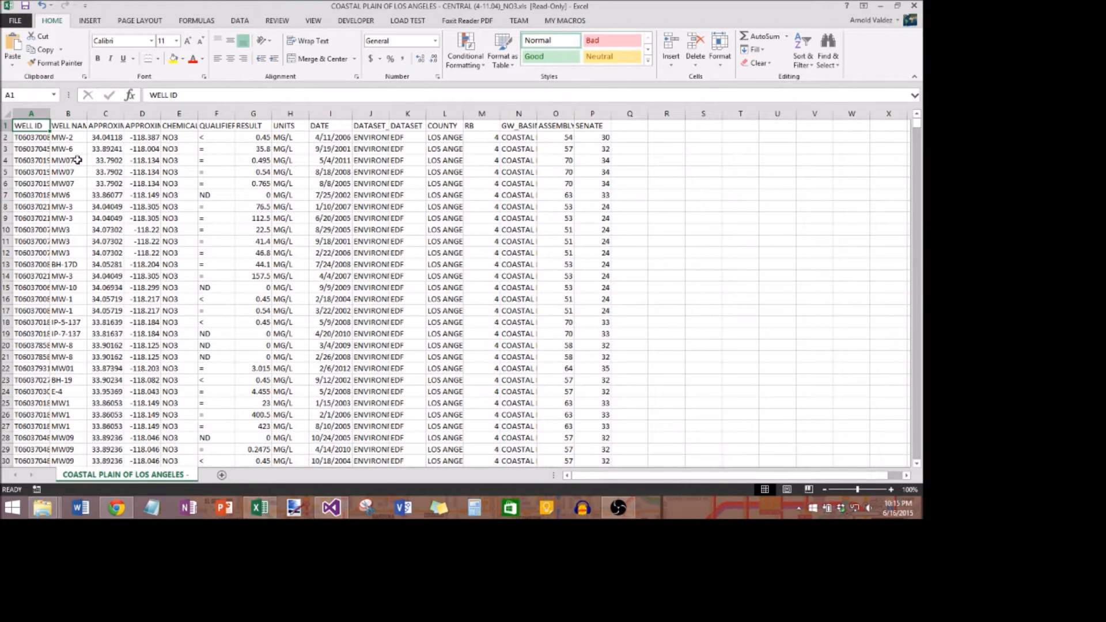
double_click(49, 113)
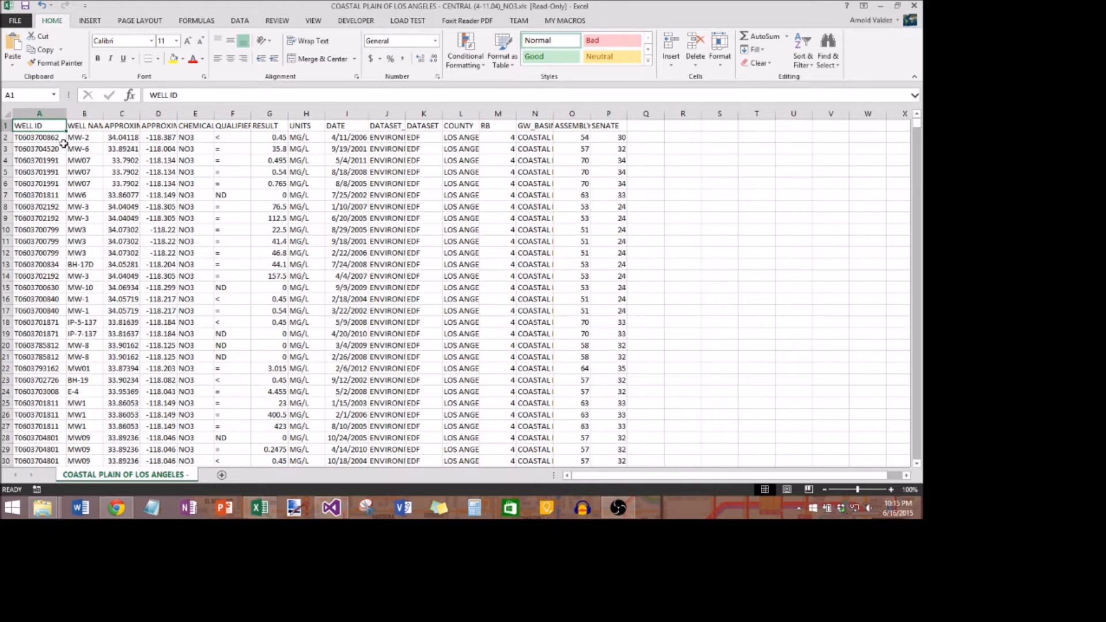
scroll(114, 326, down, 3)
scroll(113, 322, up, 3)
scroll(190, 290, down, 1)
scroll(230, 289, up, 1)
drag(7, 299, 7, 311)
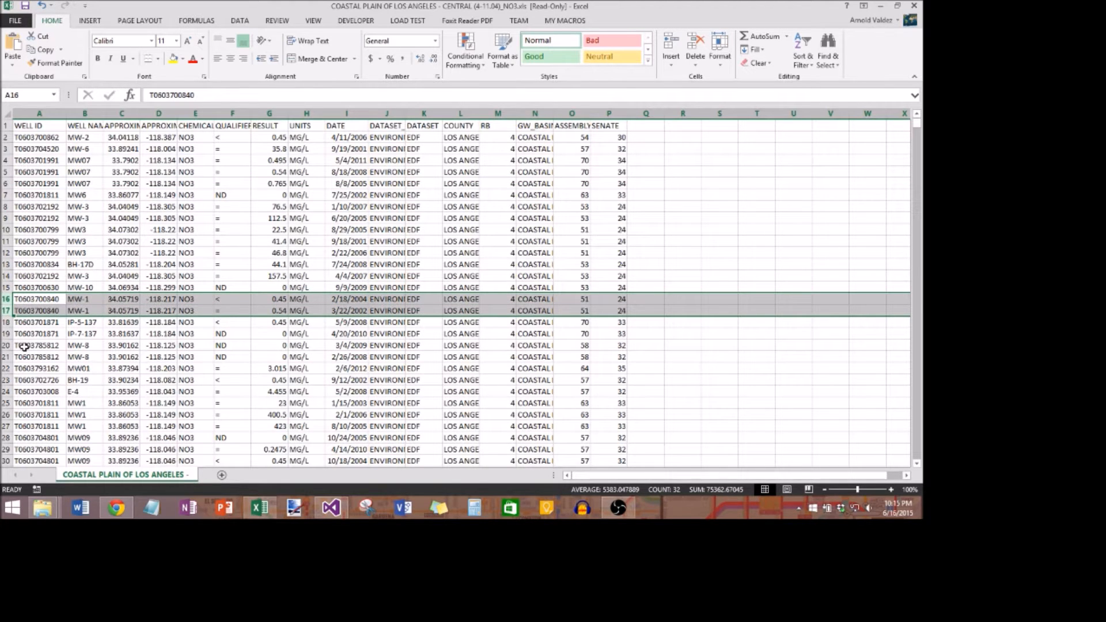
drag(7, 345, 7, 358)
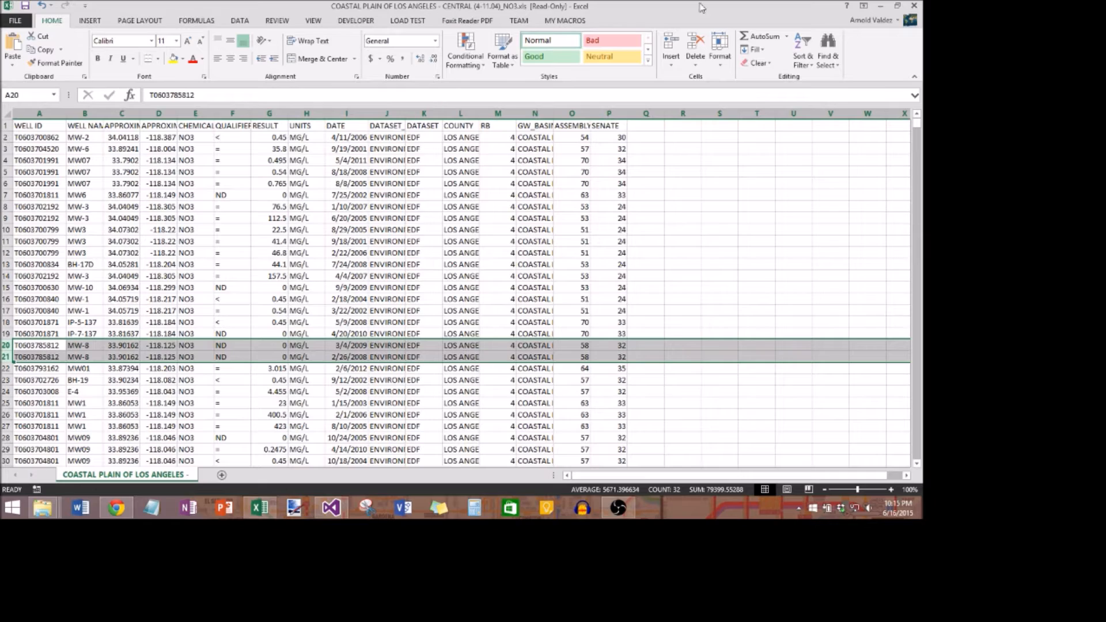
drag(916, 128, 915, 289)
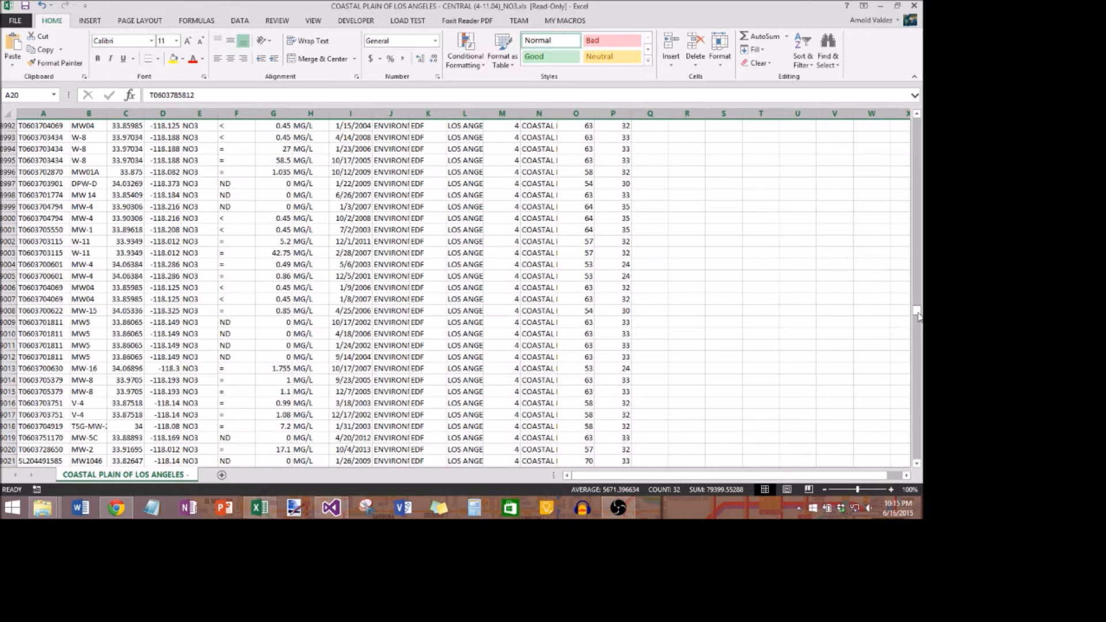
Step: Close the spreadsheet without saving changes and close the zip folder window
click(914, 7)
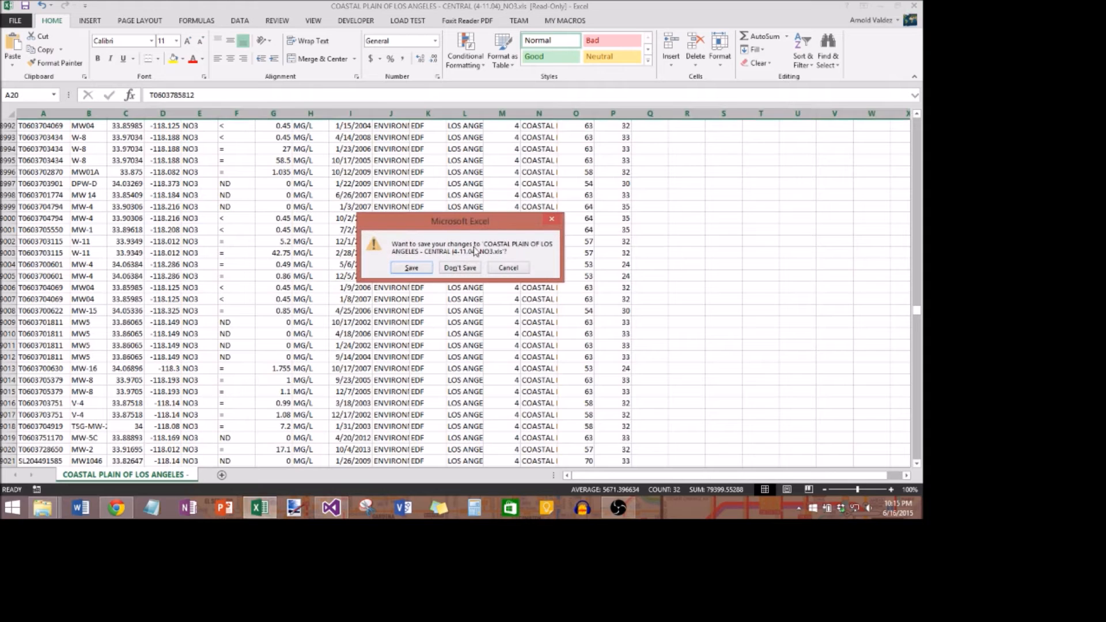
click(460, 268)
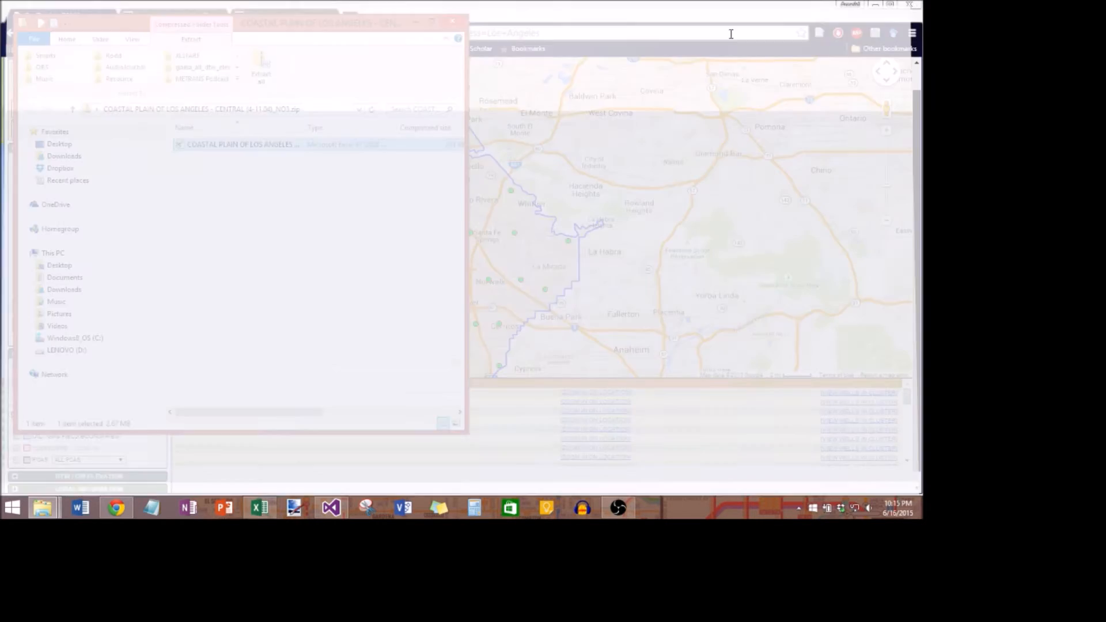
click(452, 21)
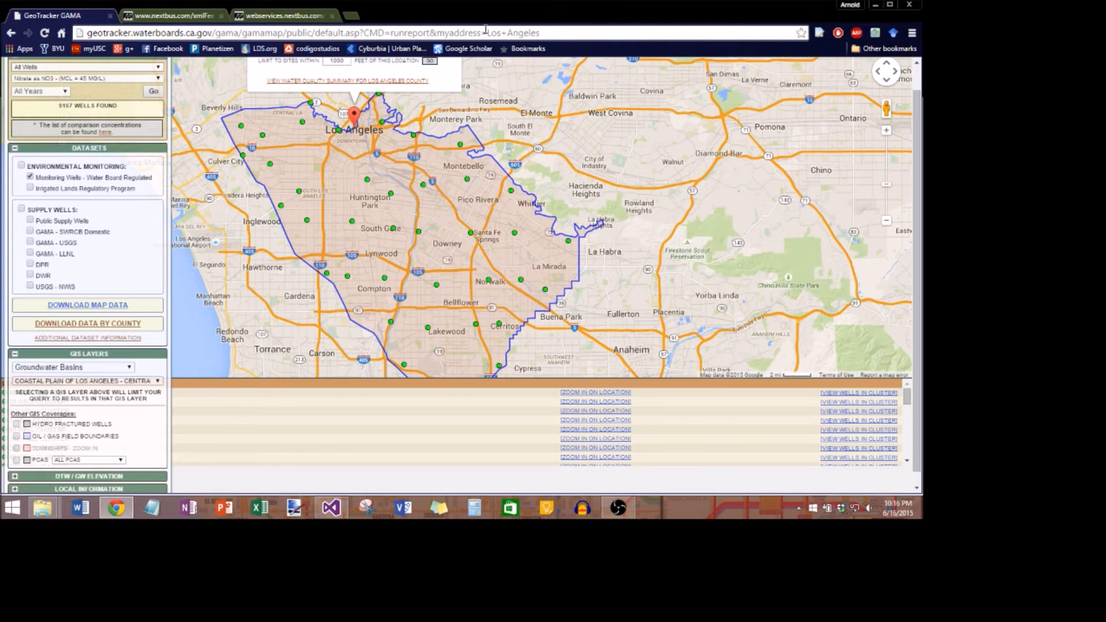
Step: Examine the stops, directions and path points in the NextBus XML feed for sf-muni route N, and return to the GeoTracker page
click(316, 16)
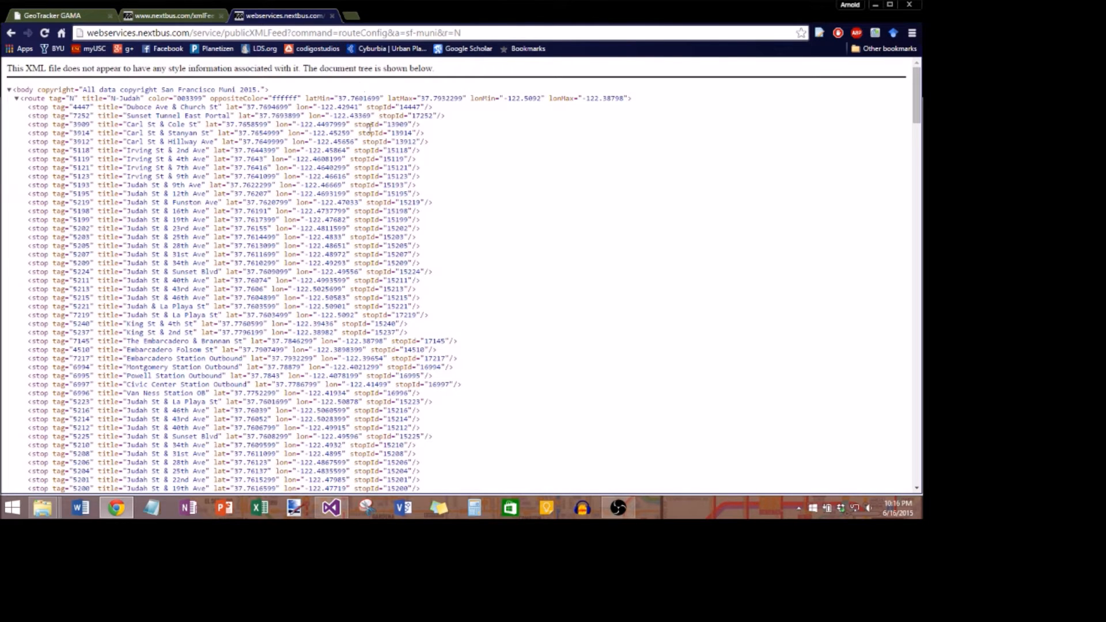
scroll(374, 139, down, 1)
scroll(373, 139, up, 1)
drag(282, 91, 226, 107)
click(217, 111)
scroll(168, 106, down, 1)
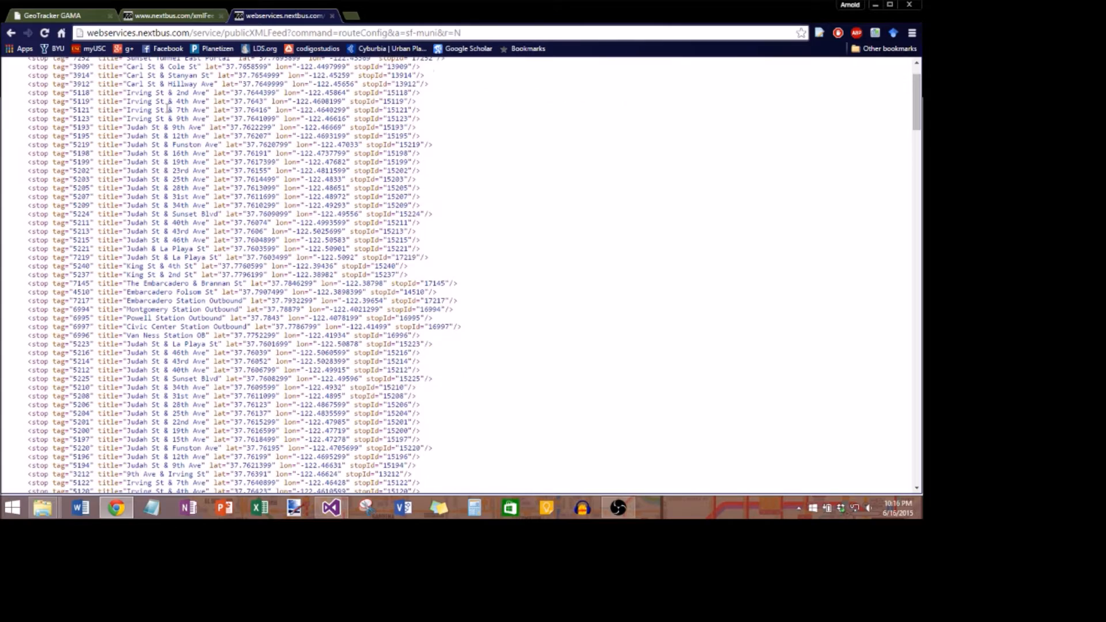
scroll(168, 107, down, 3)
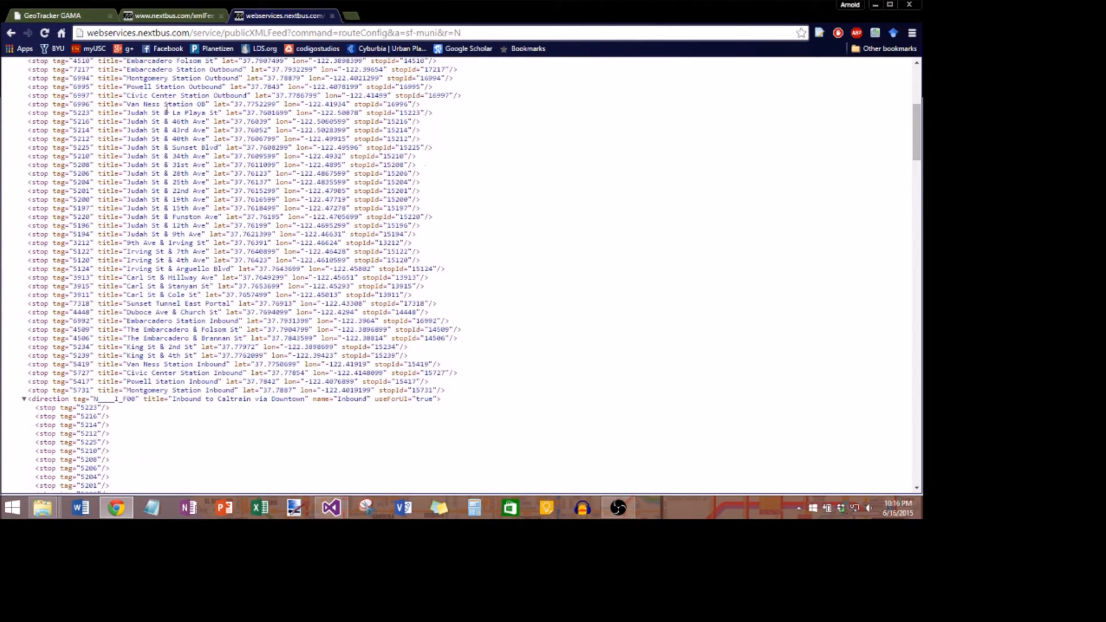
scroll(167, 109, up, 6)
scroll(167, 110, down, 15)
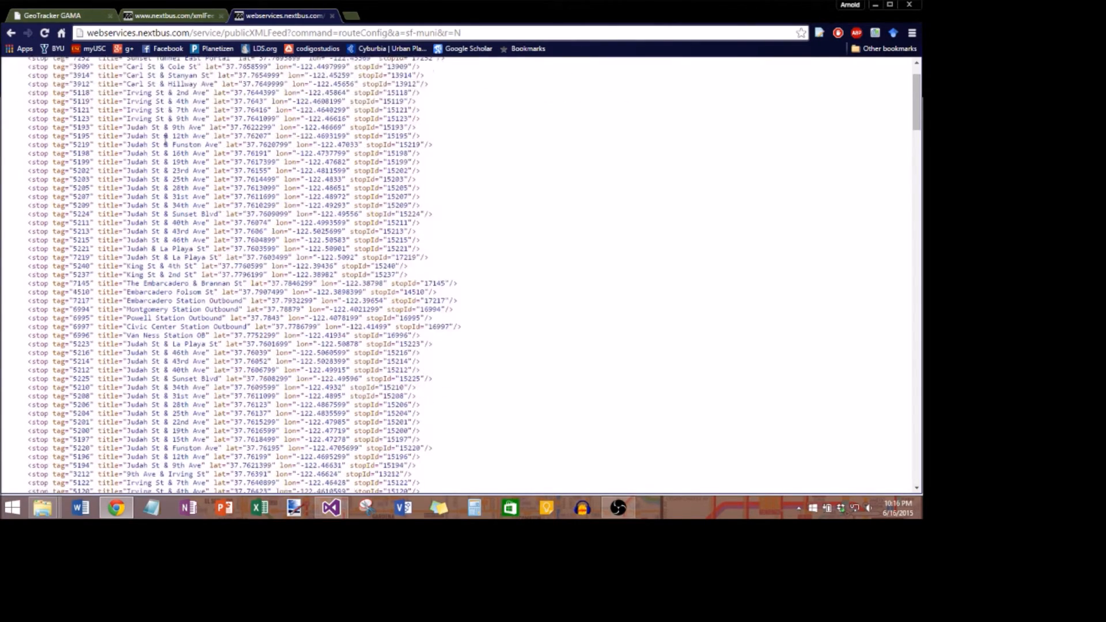
scroll(167, 144, down, 12)
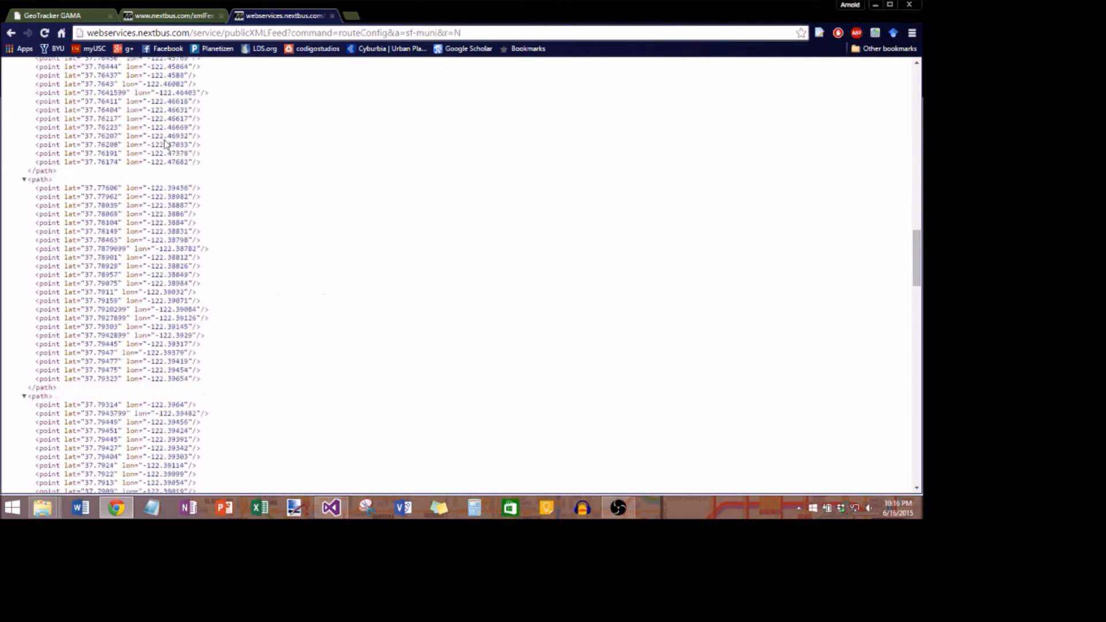
scroll(166, 144, up, 20)
scroll(165, 139, up, 7)
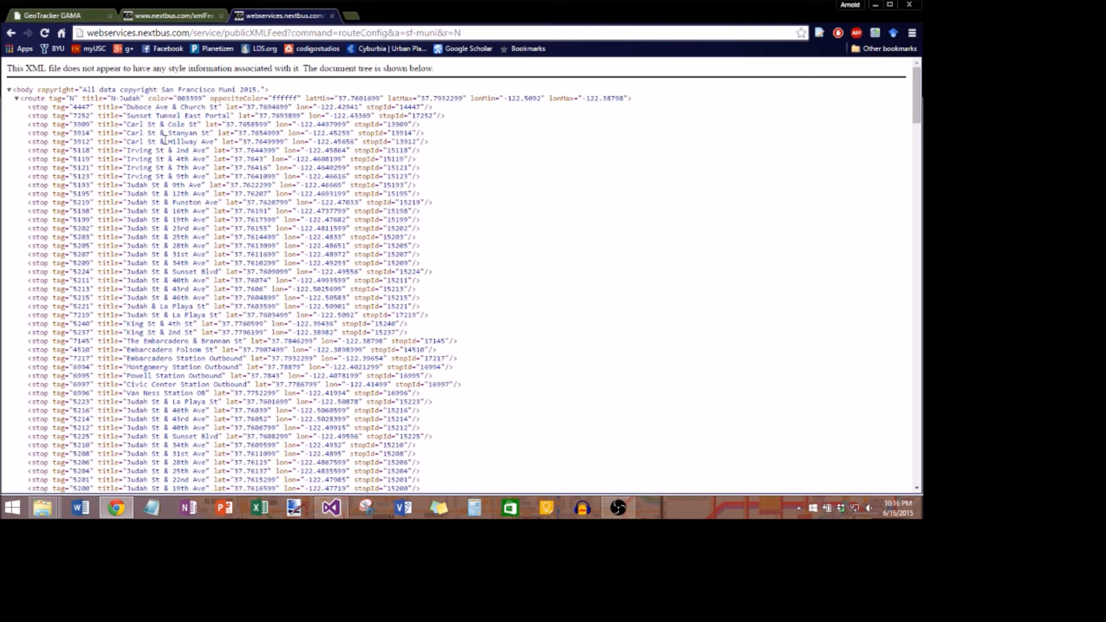
click(69, 16)
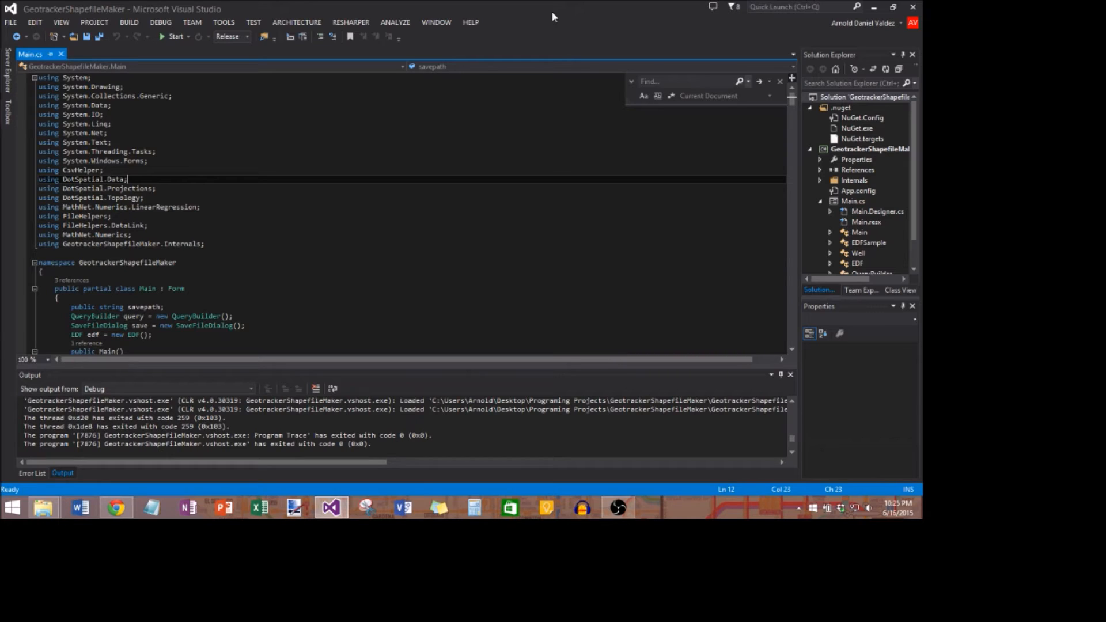
Step: Switch to Visual Studio, run the GeoTracker Shapefile Maker and set the basin to COASTAL PLAIN OF LOS ANGELES - CENTRAL (4-11.04)
click(174, 37)
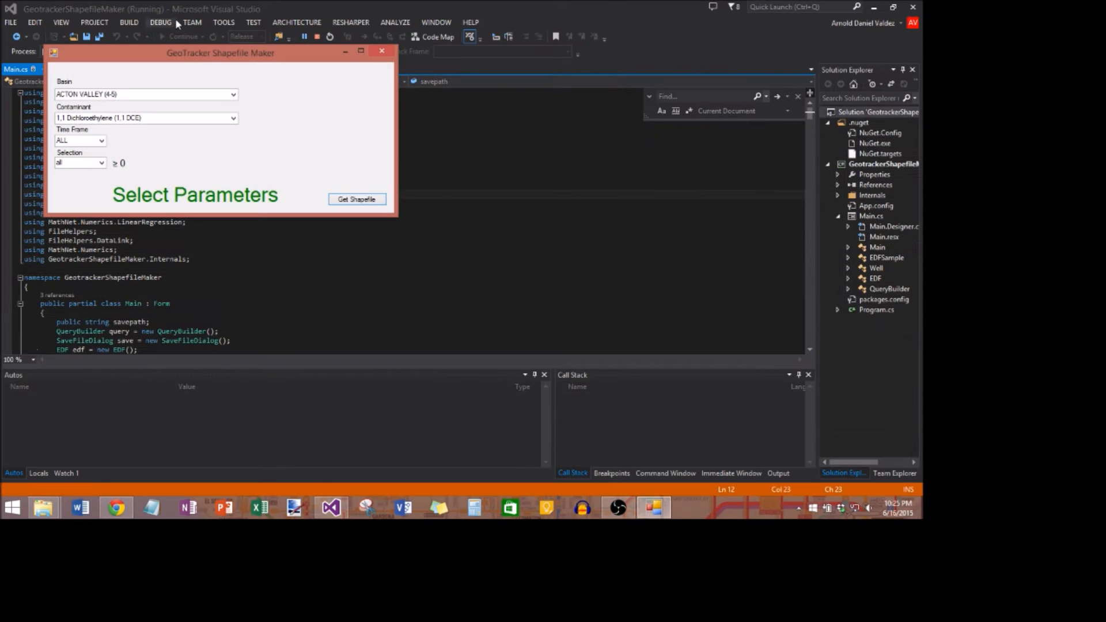
drag(219, 55, 354, 149)
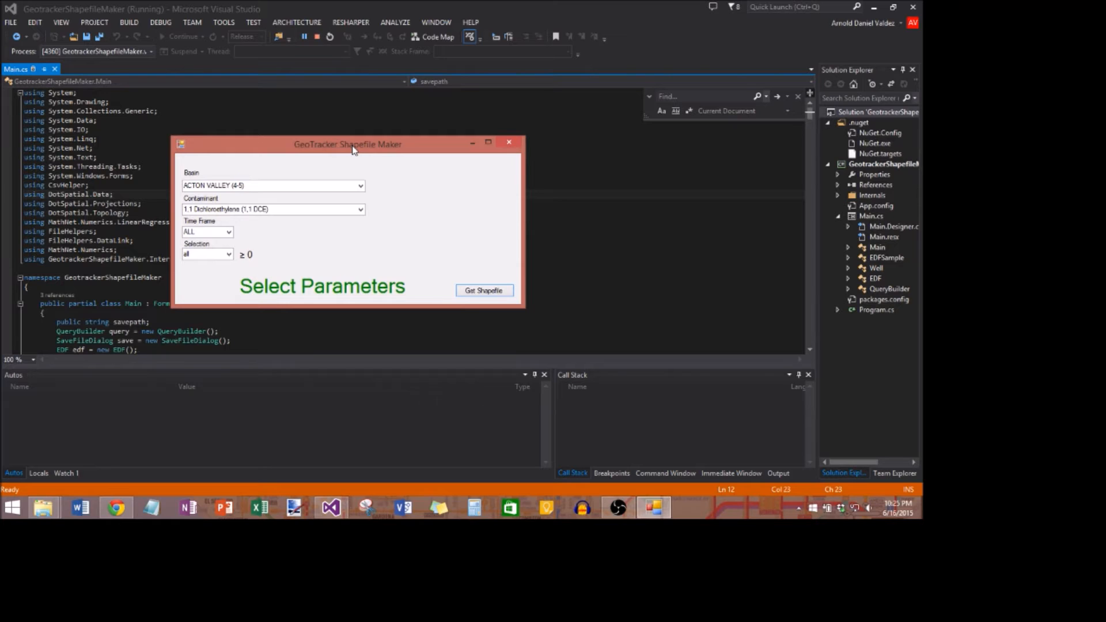
click(360, 187)
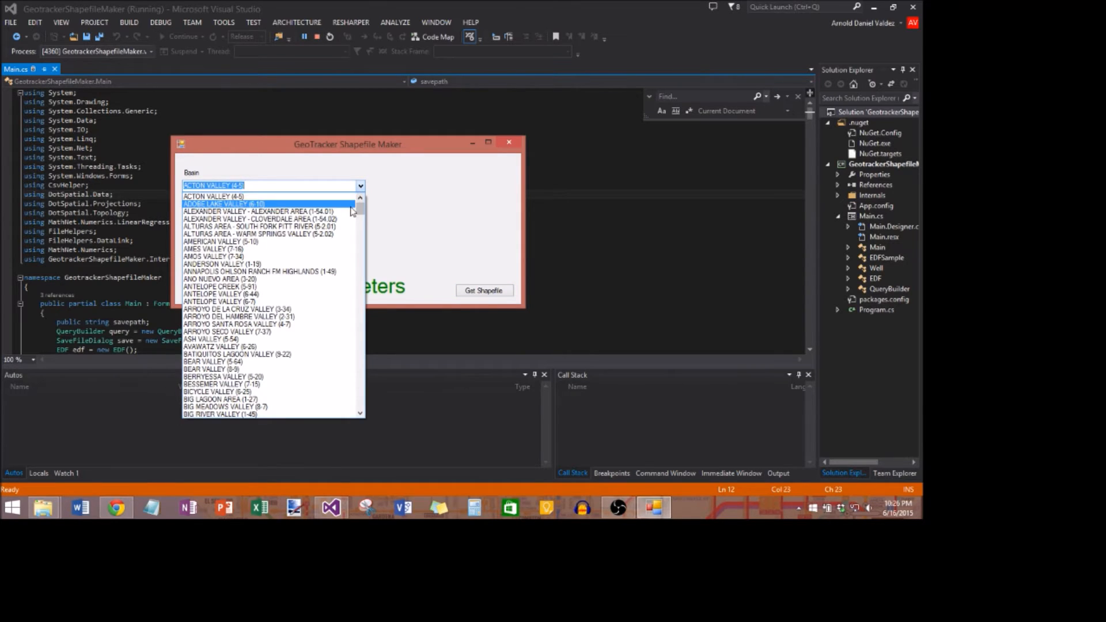
scroll(330, 221, down, 13)
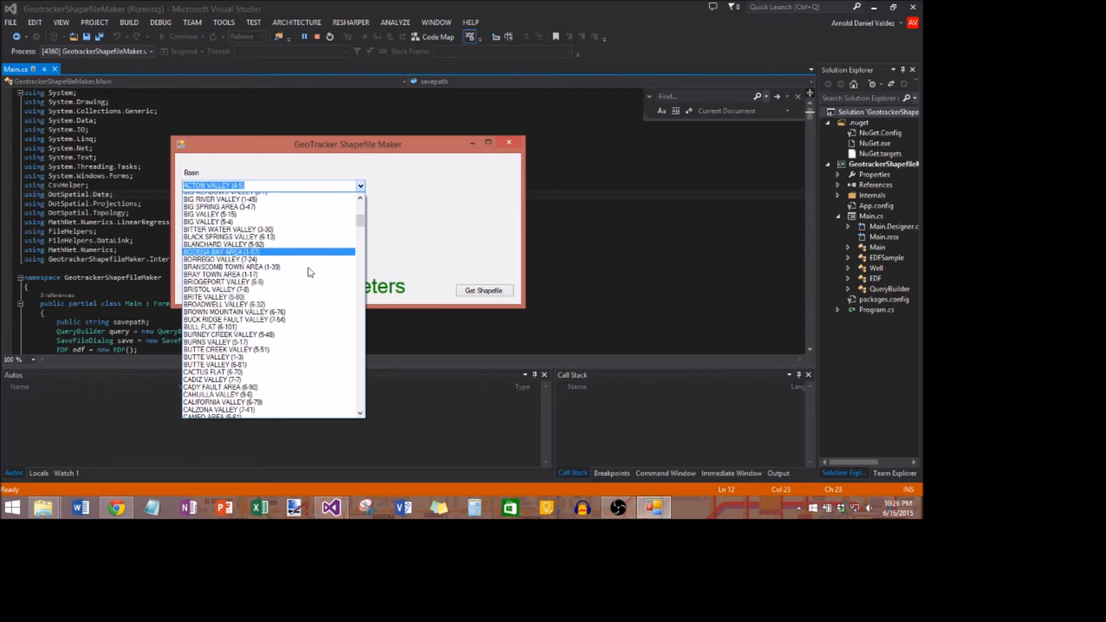
scroll(304, 288, down, 3)
scroll(272, 309, down, 3)
scroll(273, 310, down, 2)
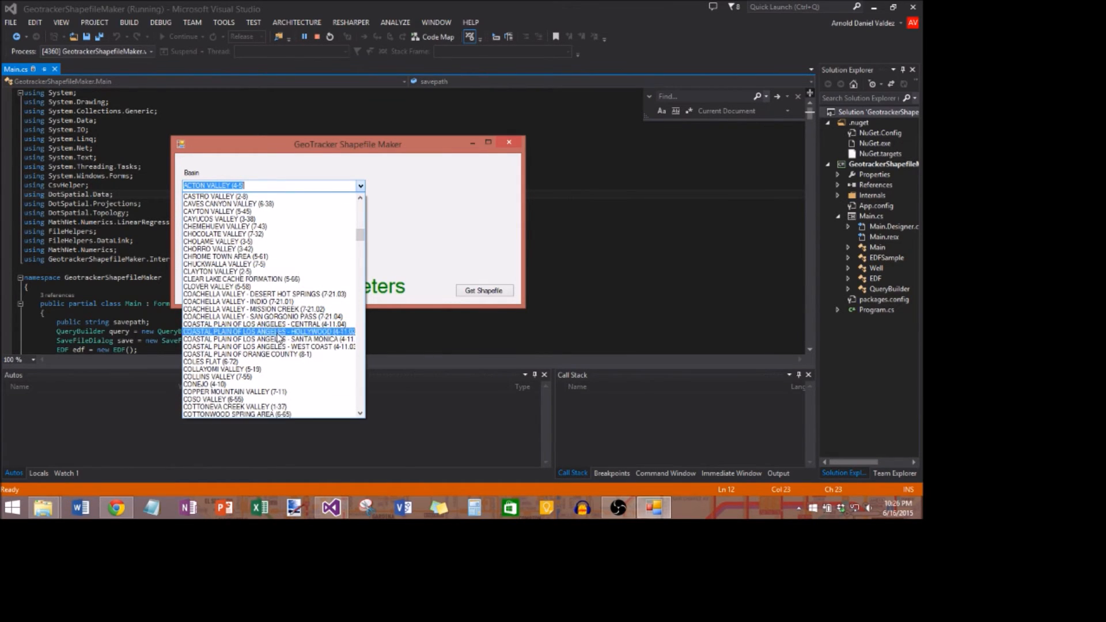
click(285, 325)
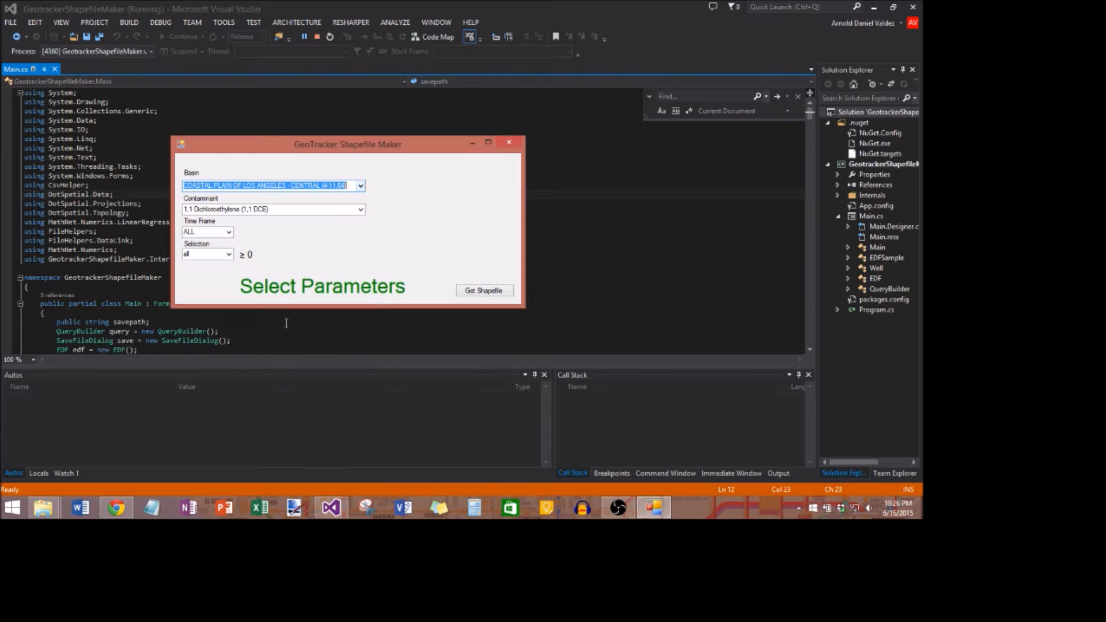
Step: Set the contaminant to Nitrate as NO3, keeping the time frame at ALL and the selection at all
click(297, 210)
click(360, 210)
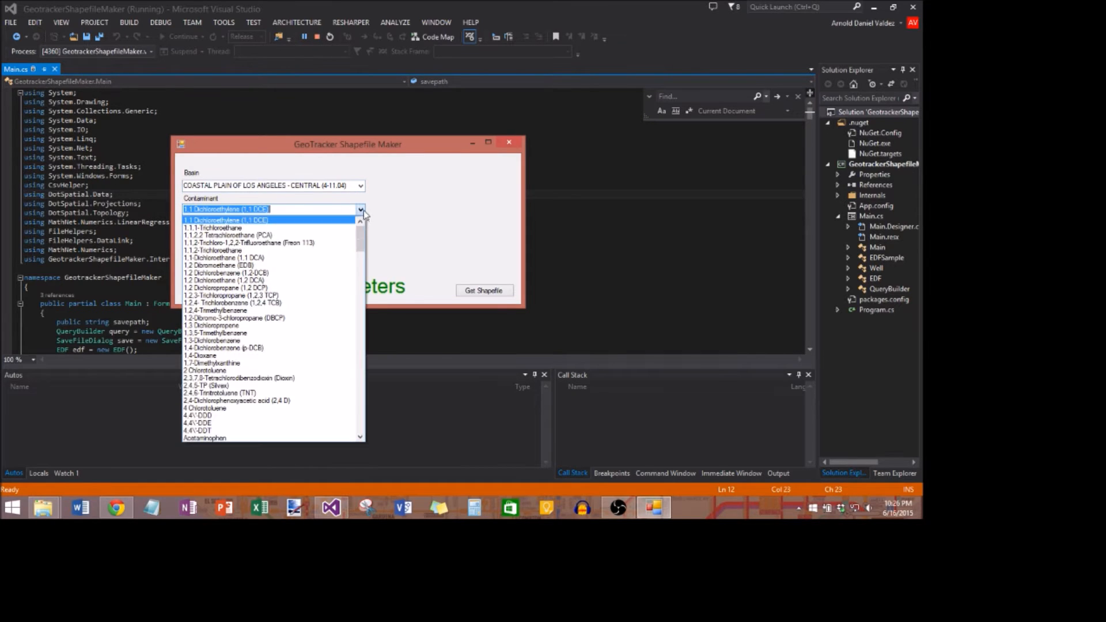
drag(361, 247, 368, 372)
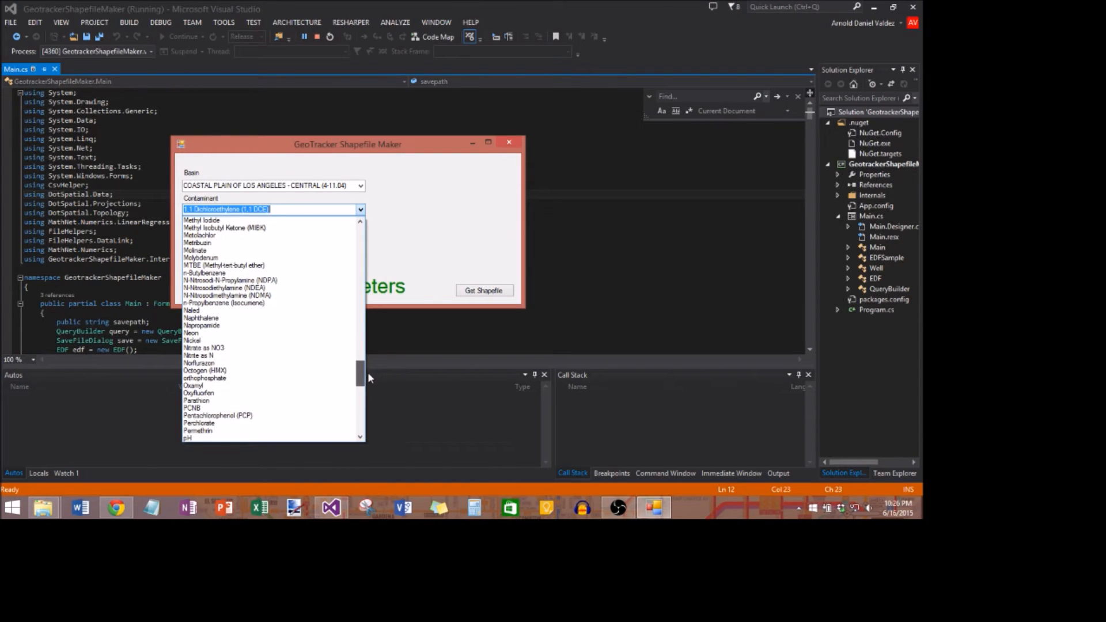
click(273, 349)
click(229, 233)
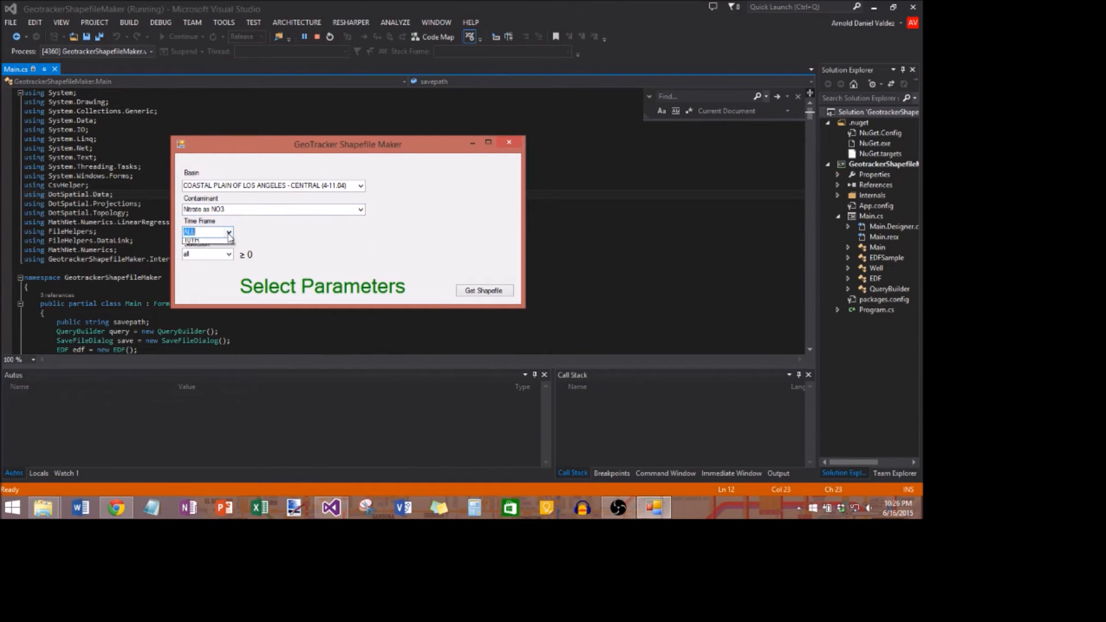
click(229, 255)
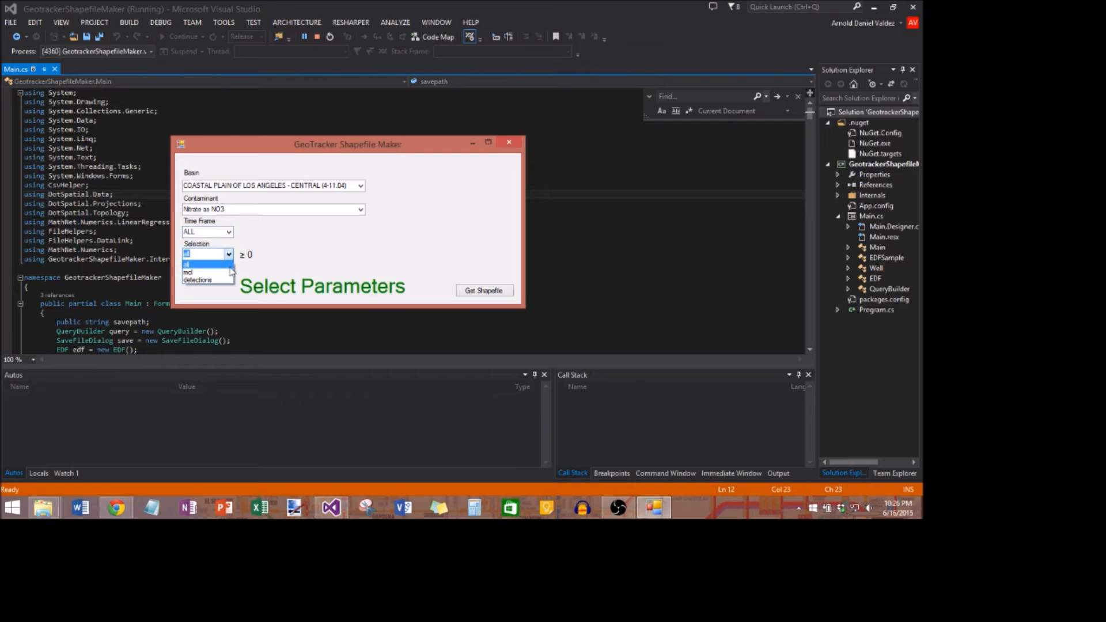
click(233, 271)
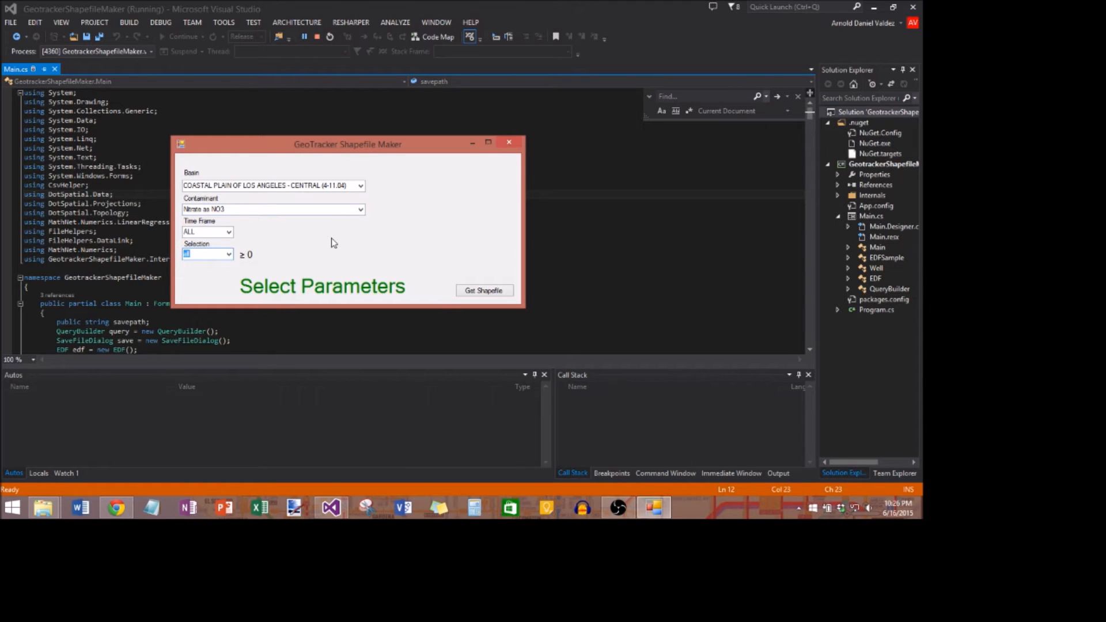
Step: Generate the shapefile from the chosen parameters and save it to the Desktop as testfile
click(476, 292)
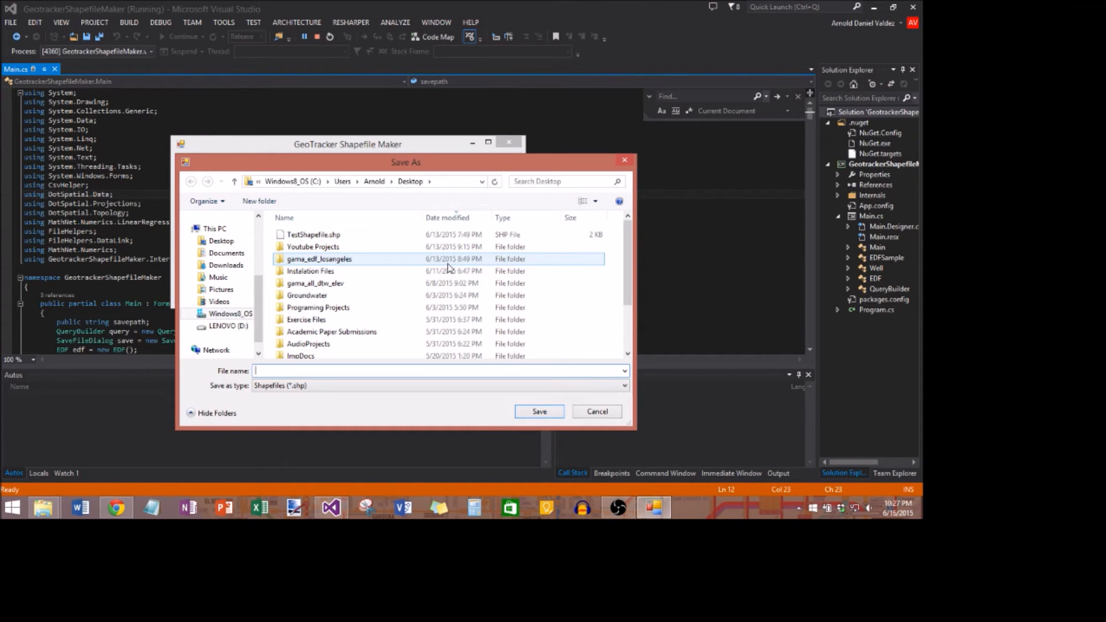
text(test)
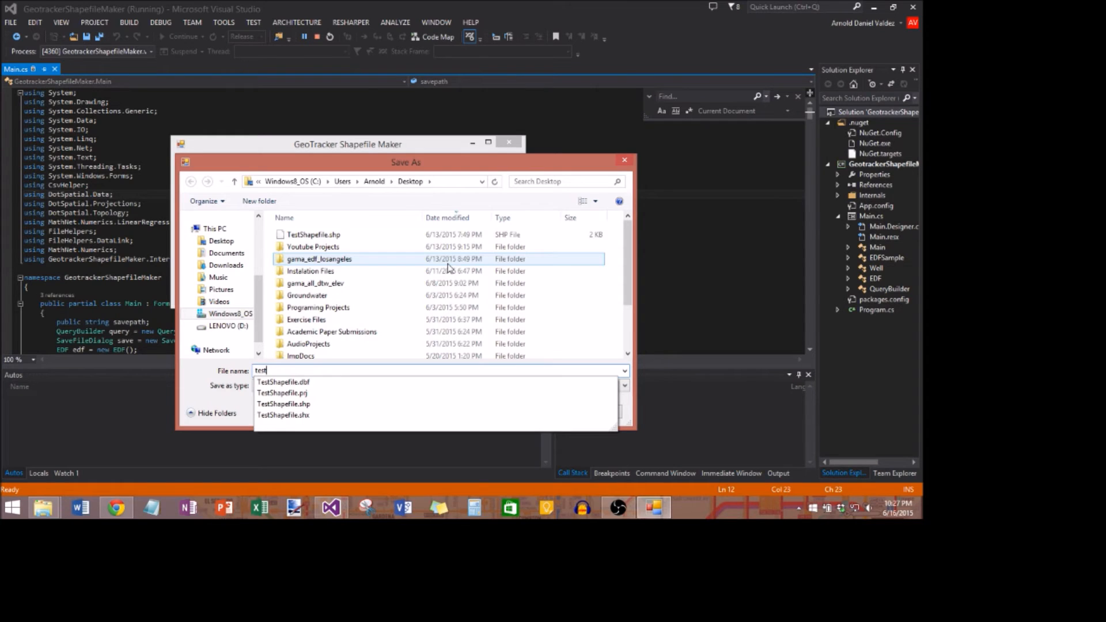
text(file)
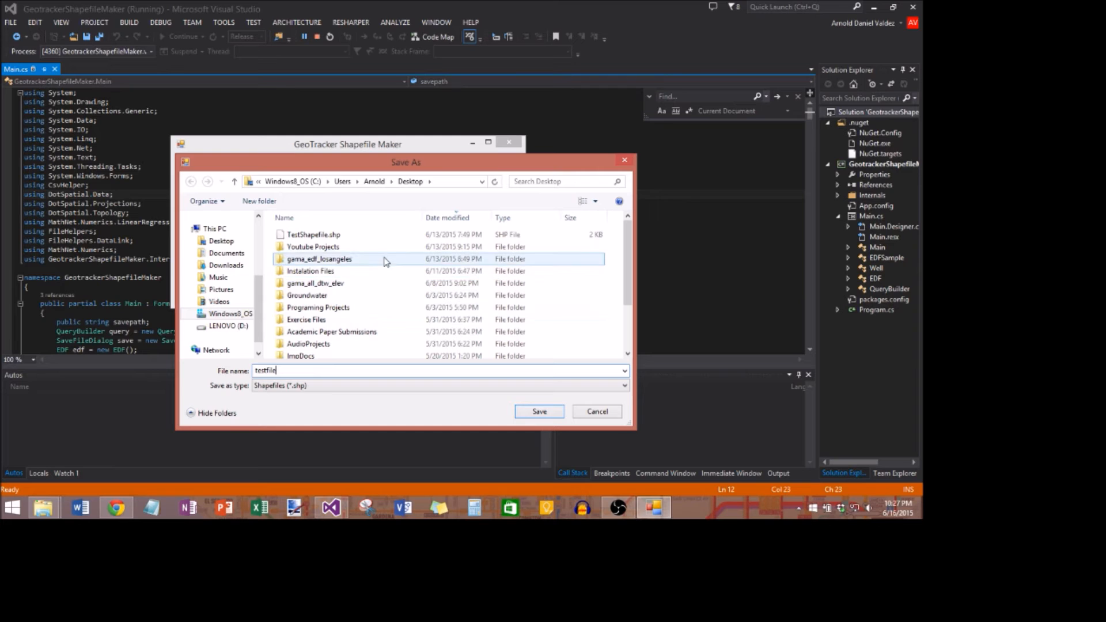
click(539, 411)
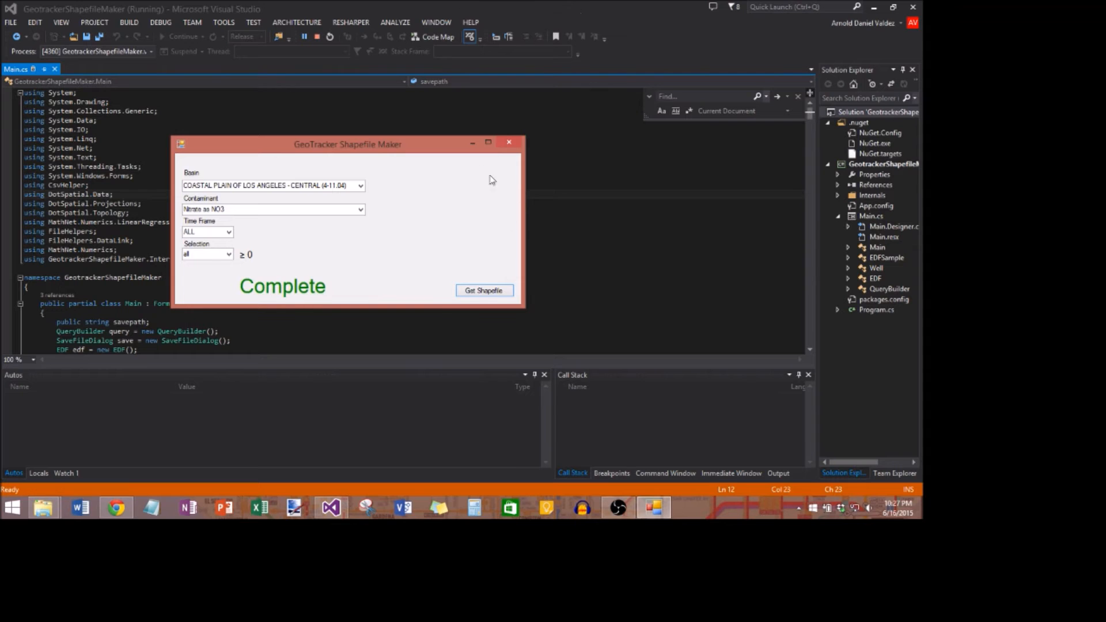
Step: Close the GeoTracker Shapefile Maker and minimize the Visual Studio window
click(510, 143)
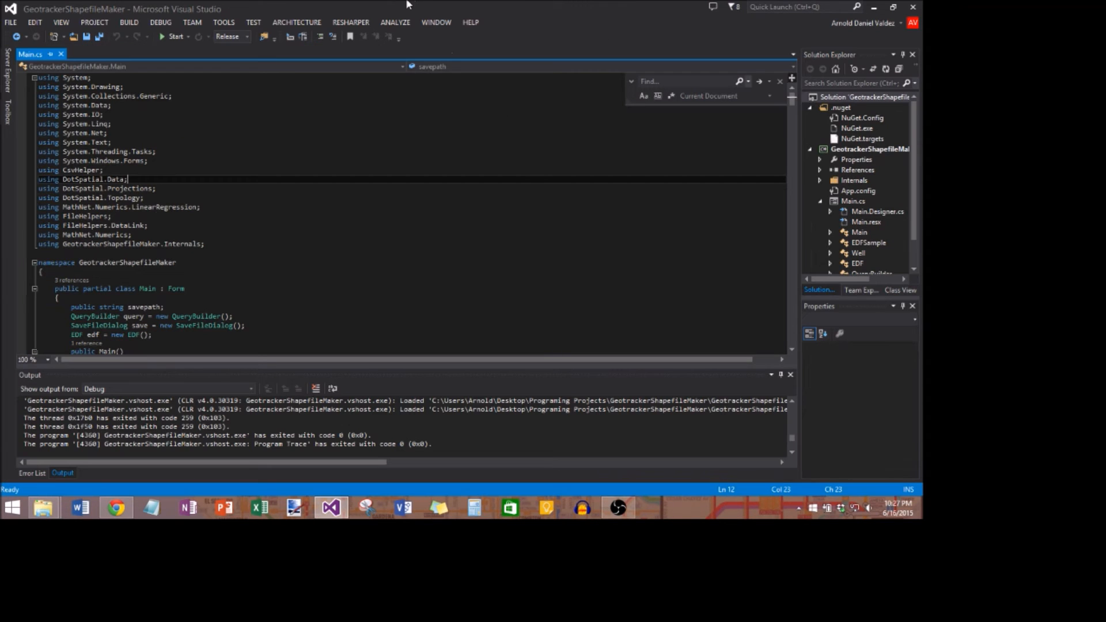
drag(406, 8, 567, 85)
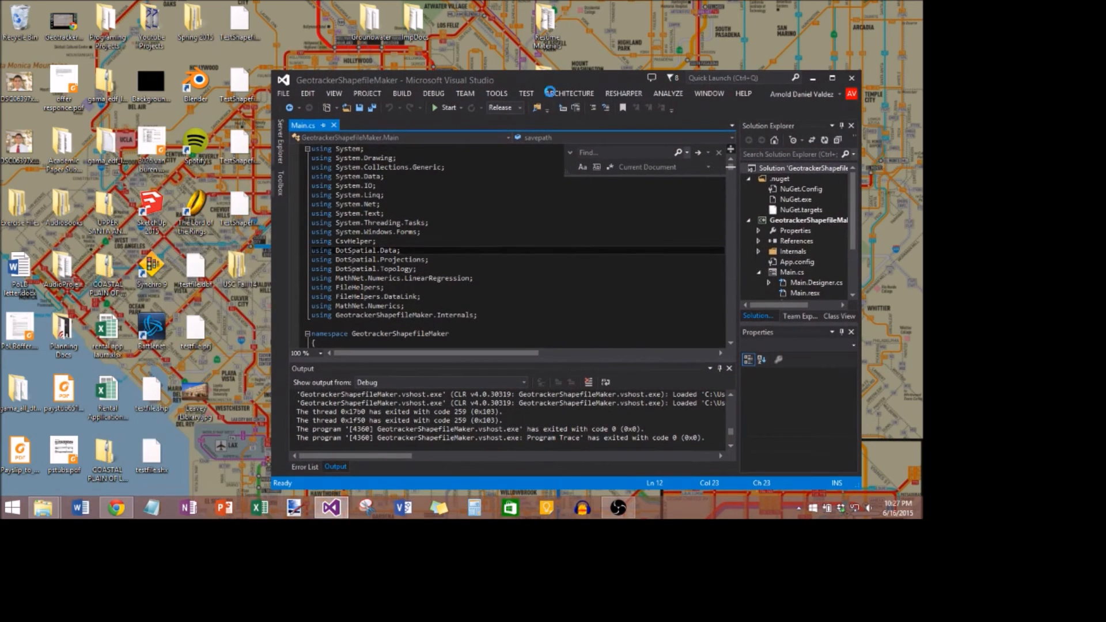
click(831, 78)
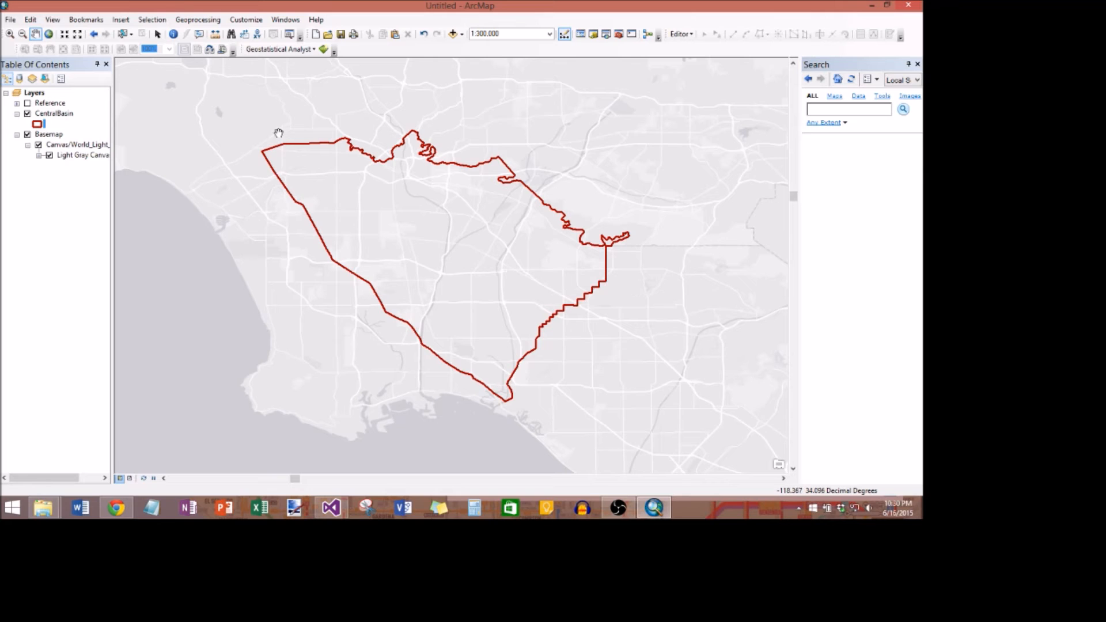
Step: In ArcMap, add testfile.shp from the Desktop folder to the map containing the CentralBasin layer
click(464, 34)
click(478, 47)
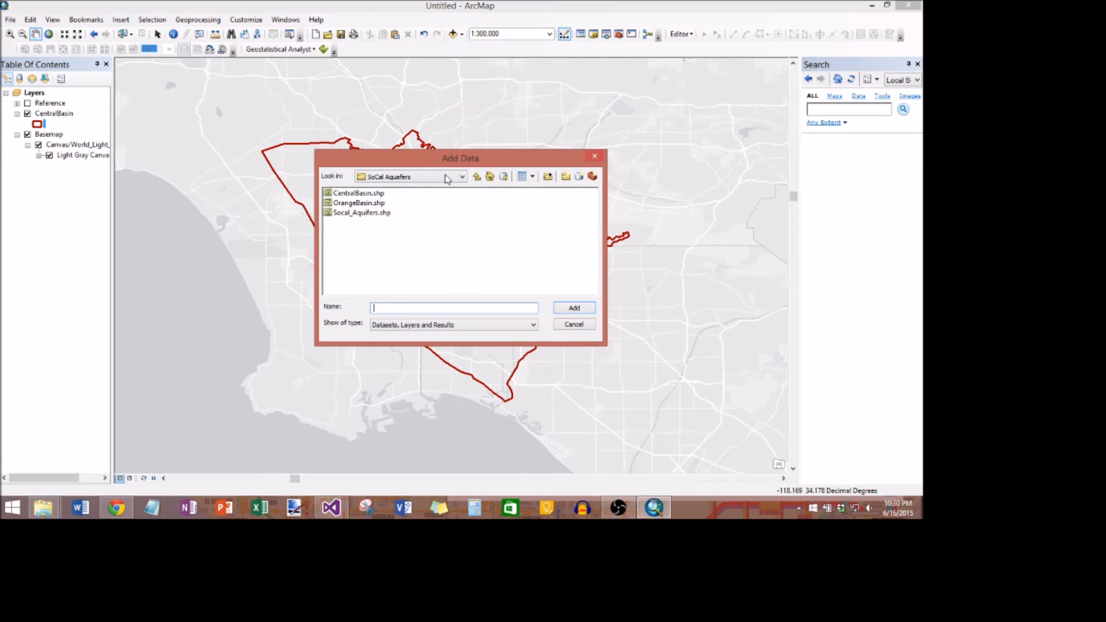
click(481, 177)
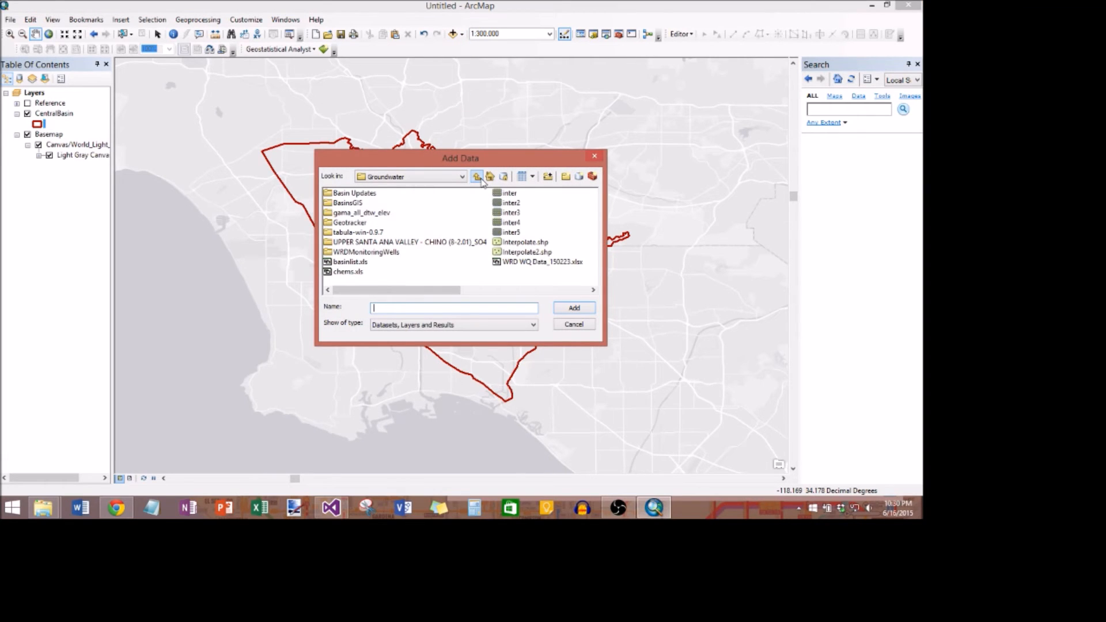
click(477, 177)
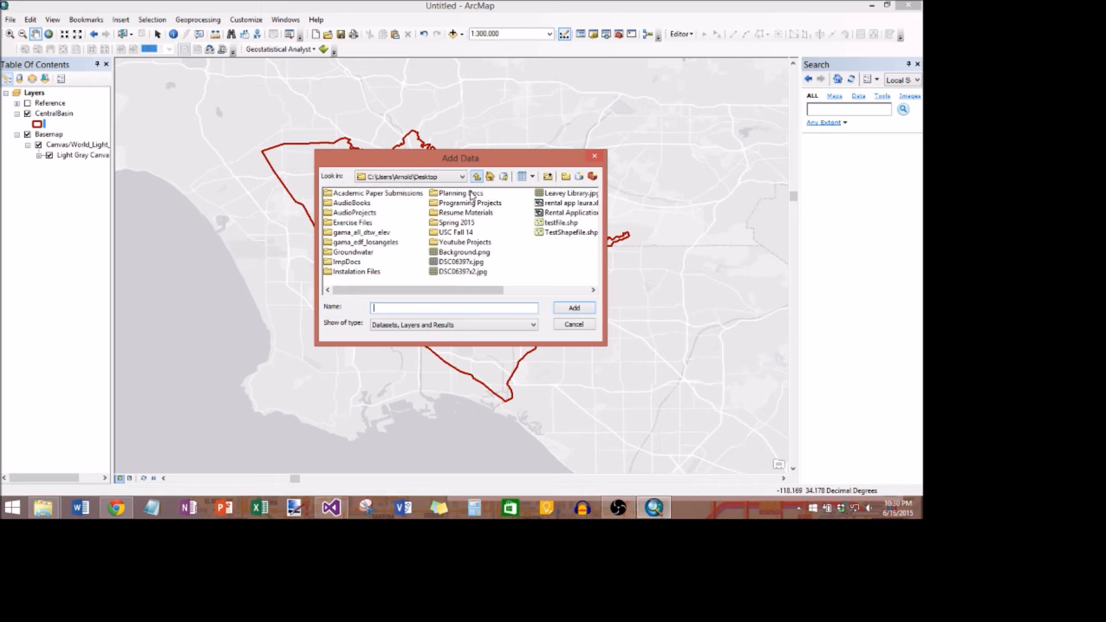
drag(482, 291, 569, 291)
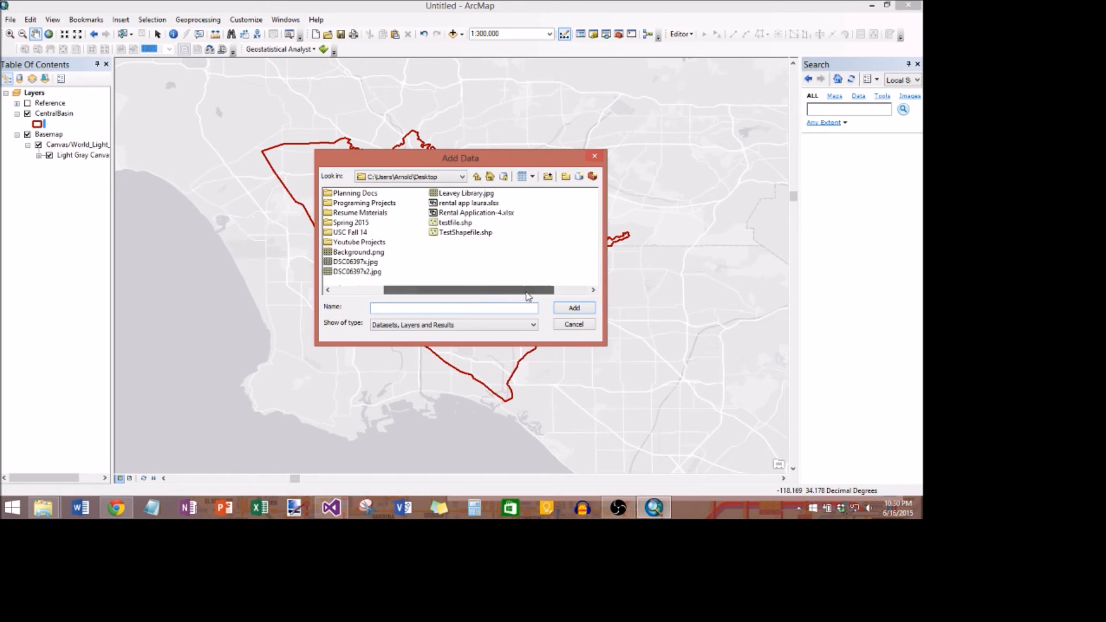
click(455, 223)
click(593, 309)
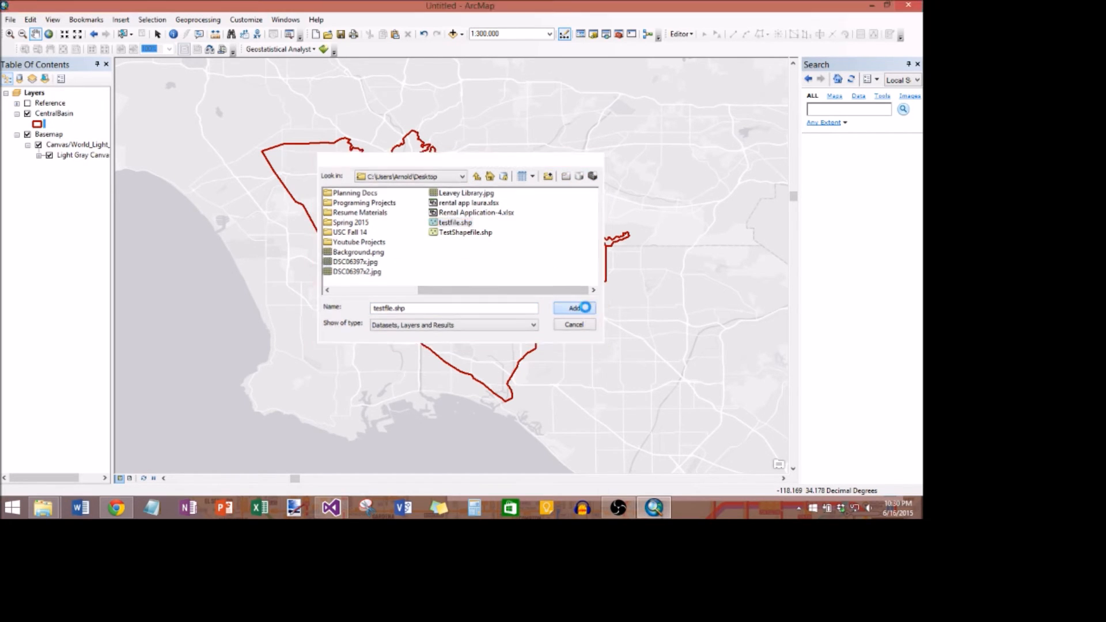
key(Return)
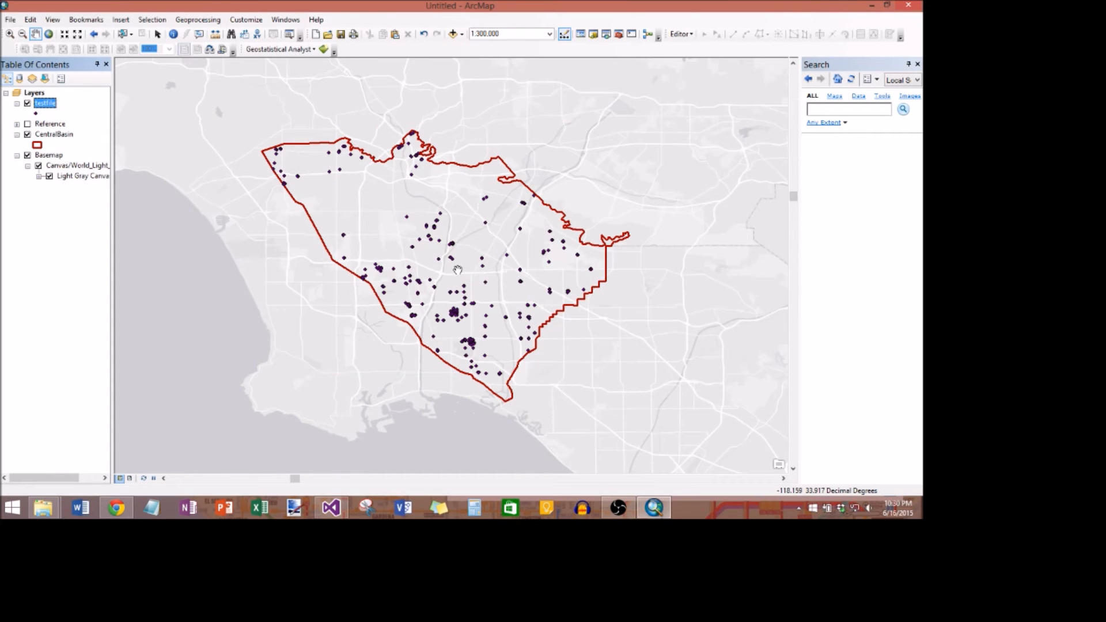
Step: Identify the isolated testfile well point in the north-central part of the basin and examine its attributes
scroll(458, 270, up, 1)
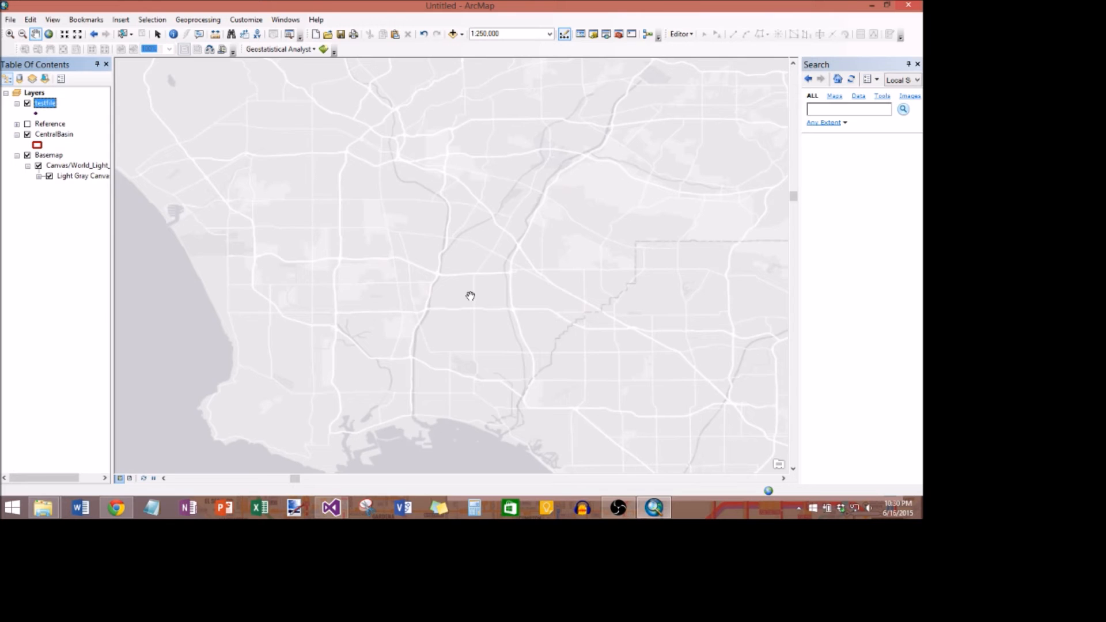
scroll(470, 296, up, 4)
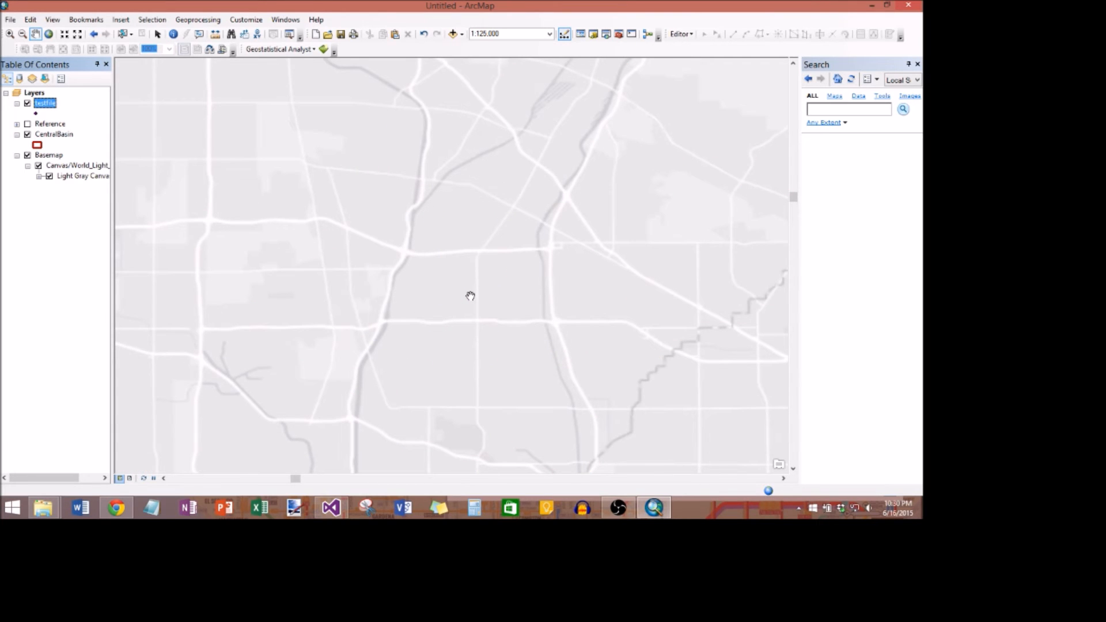
scroll(463, 298, down, 1)
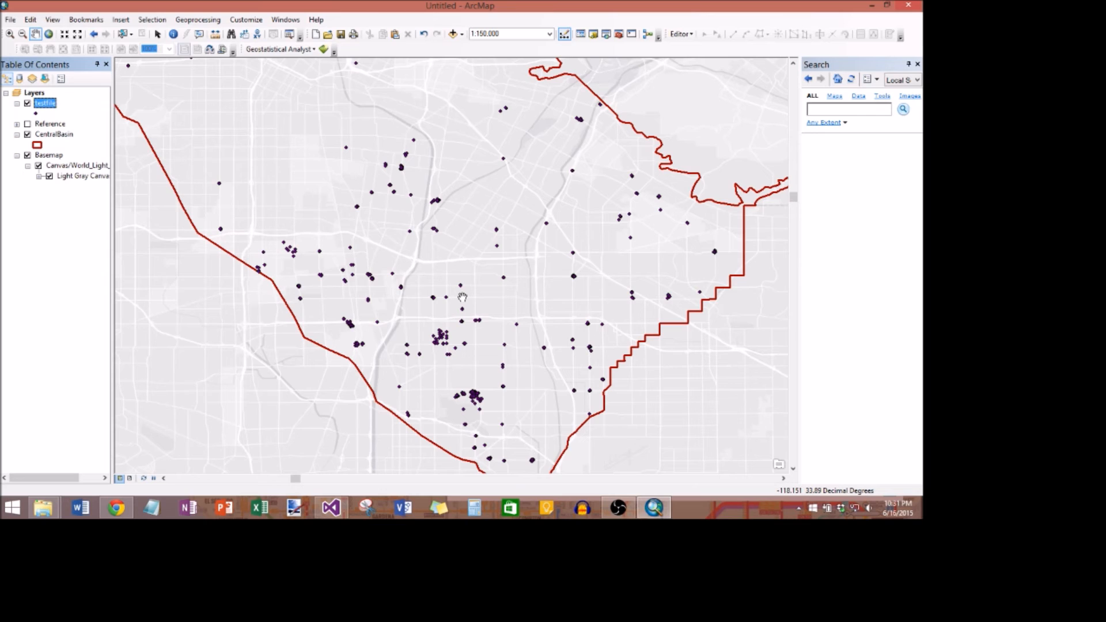
click(159, 35)
click(173, 34)
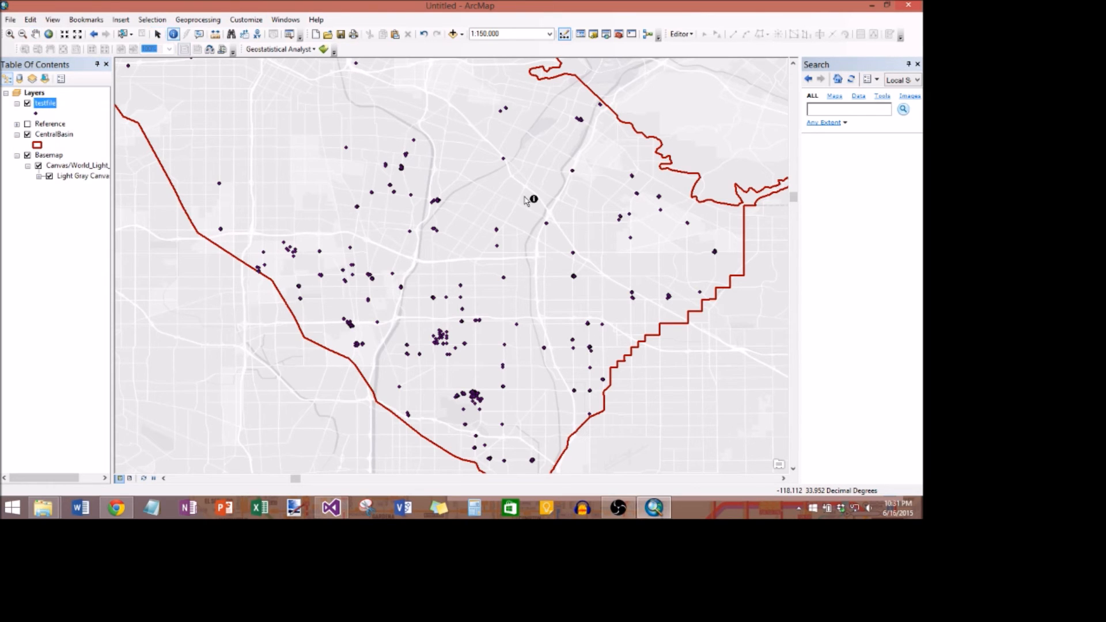
click(504, 160)
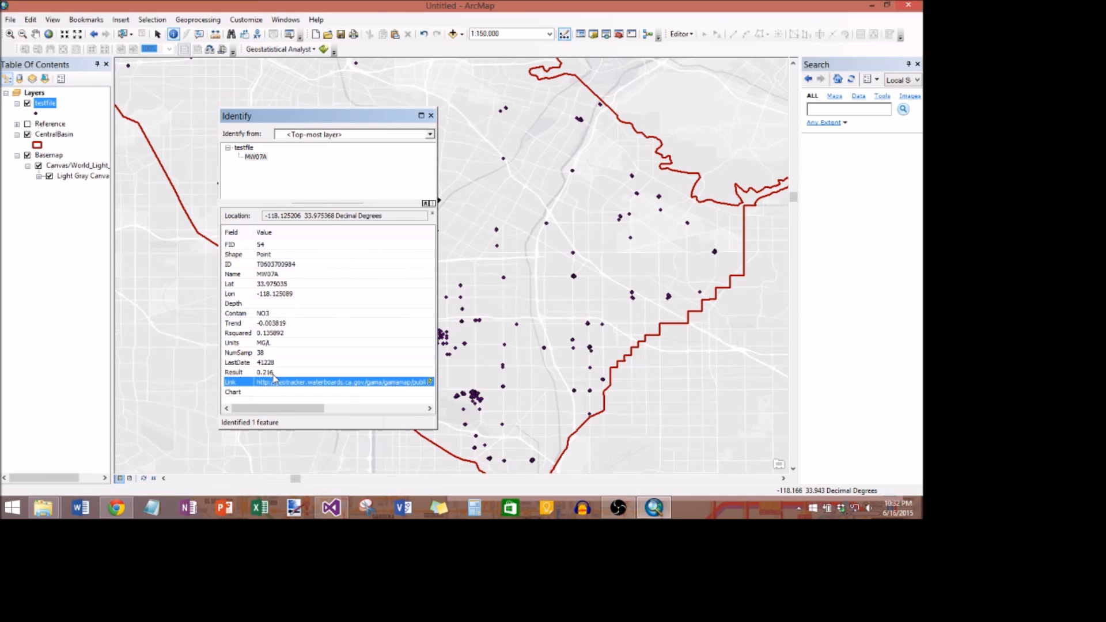
Step: View the nitrate chart linked to the identified well, then return to ArcMap and close the Identify results
click(430, 383)
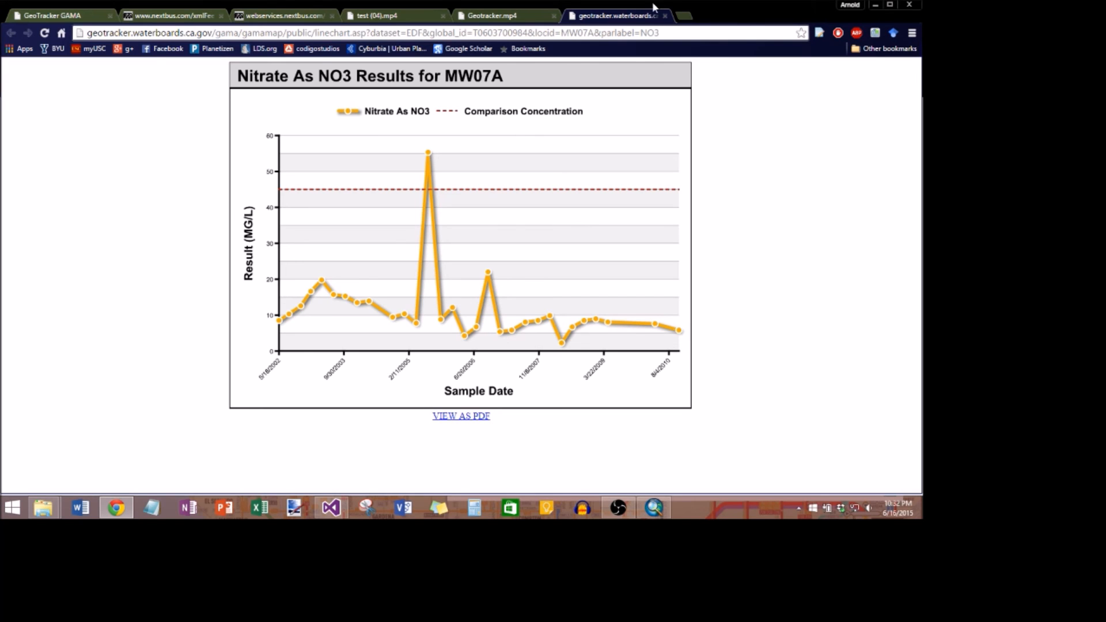
click(876, 4)
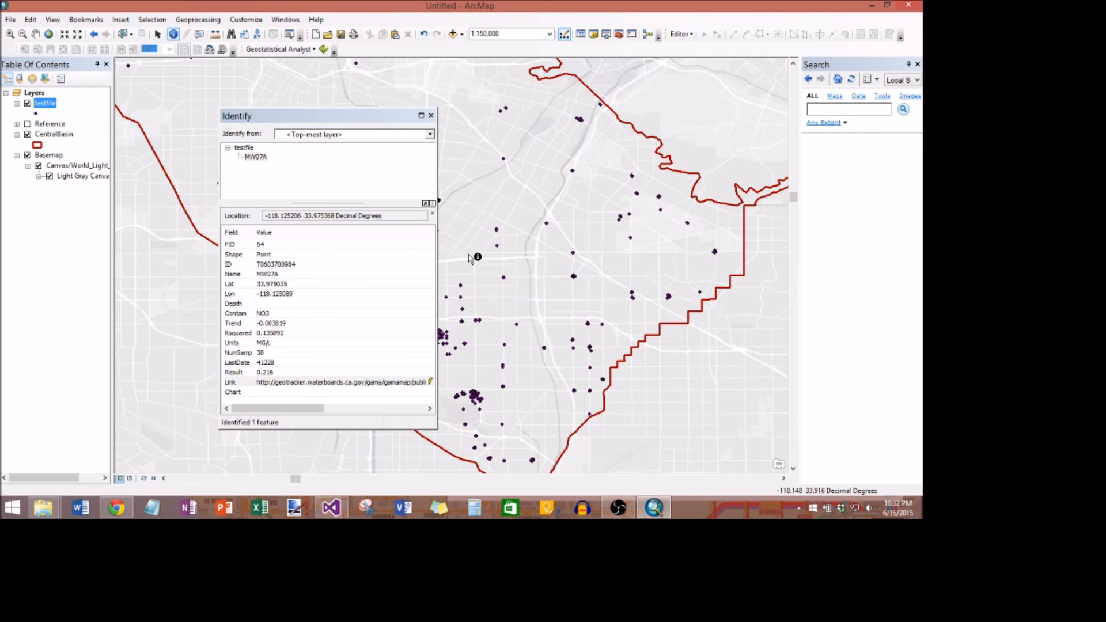
click(431, 116)
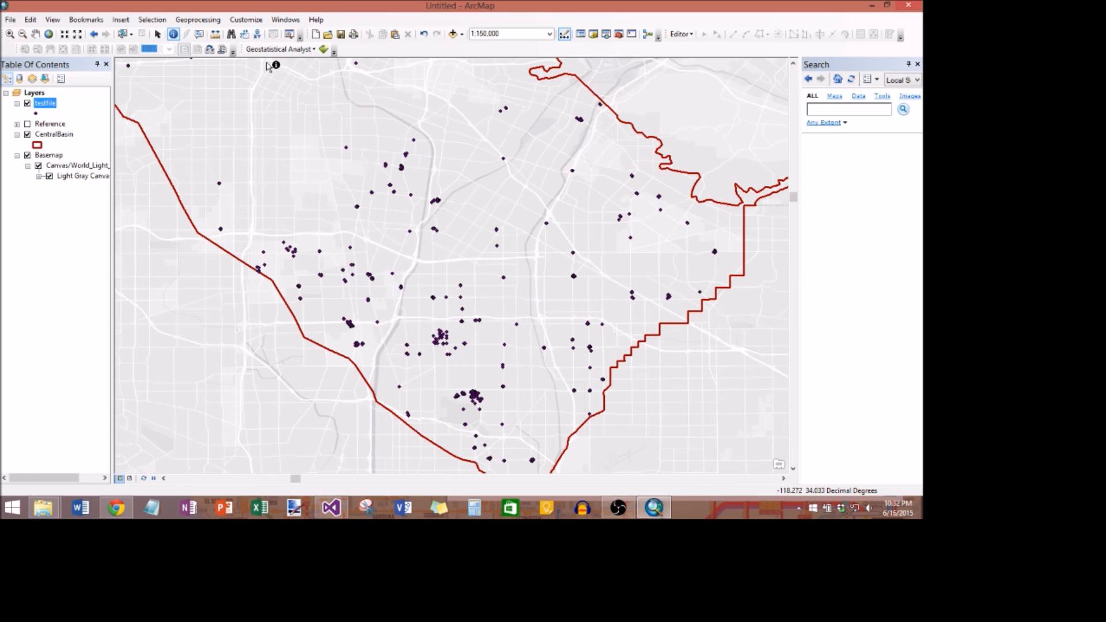
Step: Open ArcToolbox
click(619, 35)
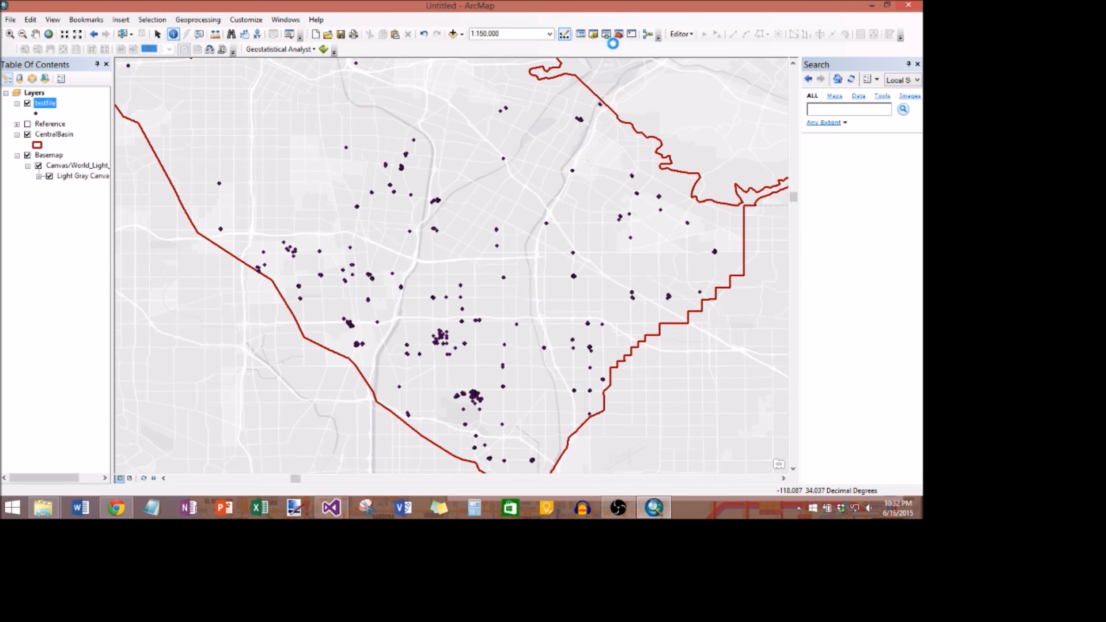